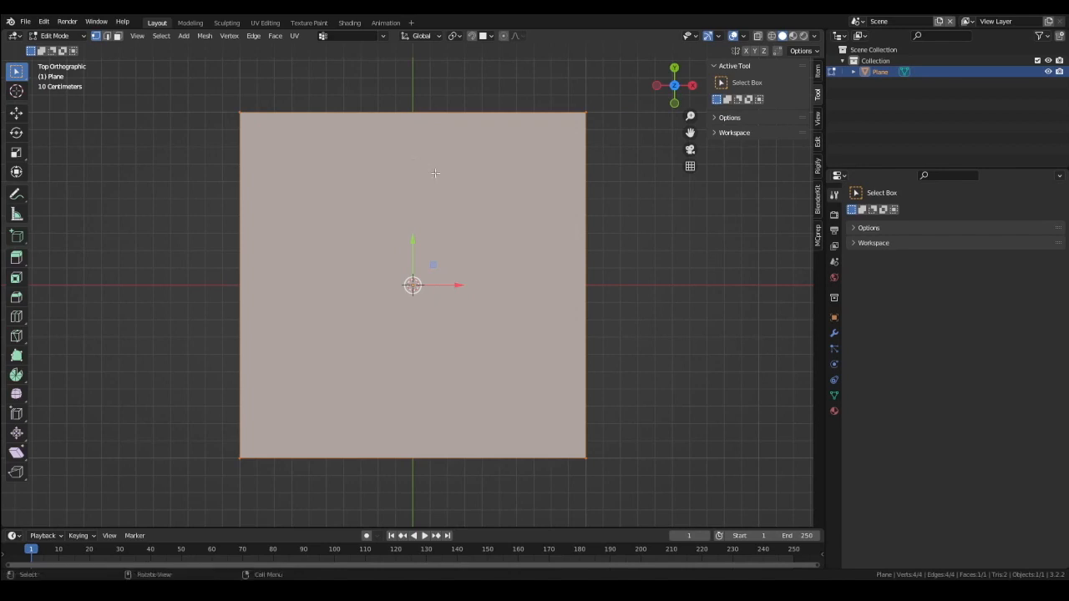
# - Subdivide the plane into a 16 by 16 grid of faces and show it in Material Preview shading with nothing selected
pyautogui.hotkey('shift', 'r')
pyautogui.hotkey('shift', 'r')
pyautogui.hotkey('shift', 'r')
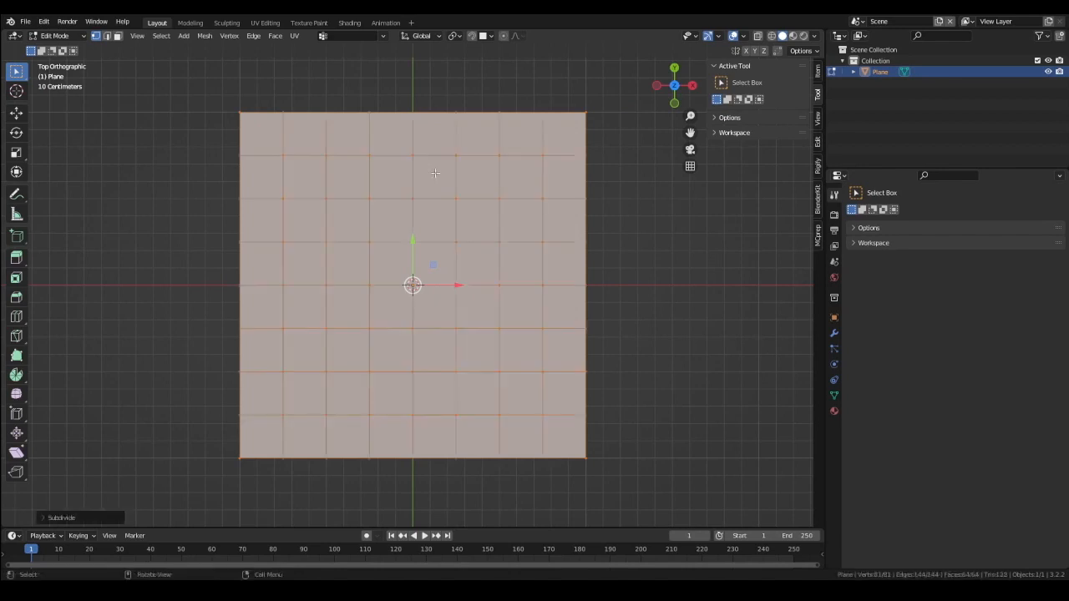
pyautogui.hotkey('shift', 'r')
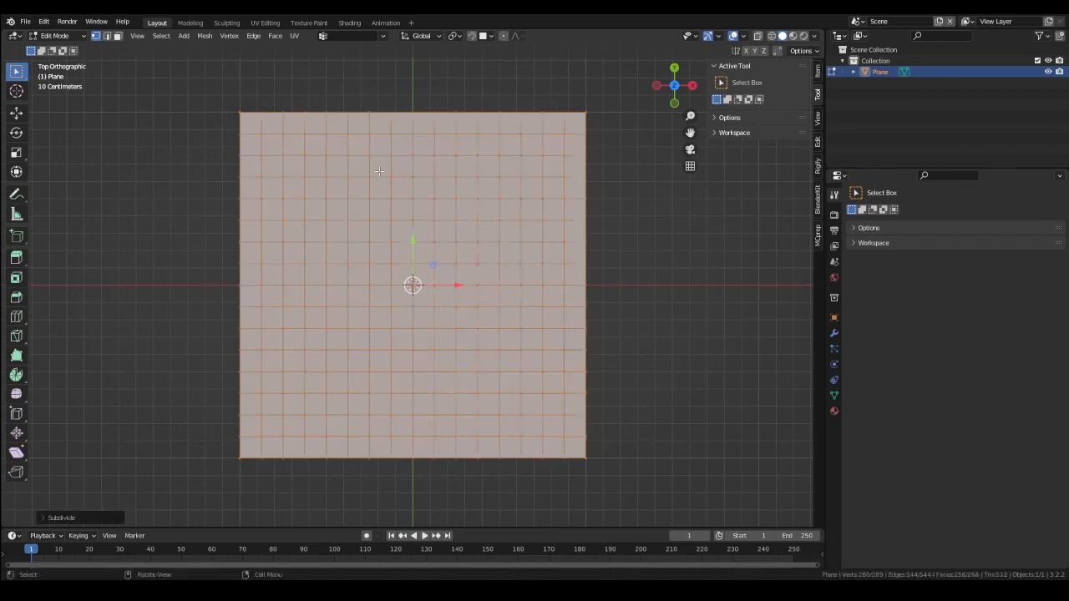
pyautogui.press('a')
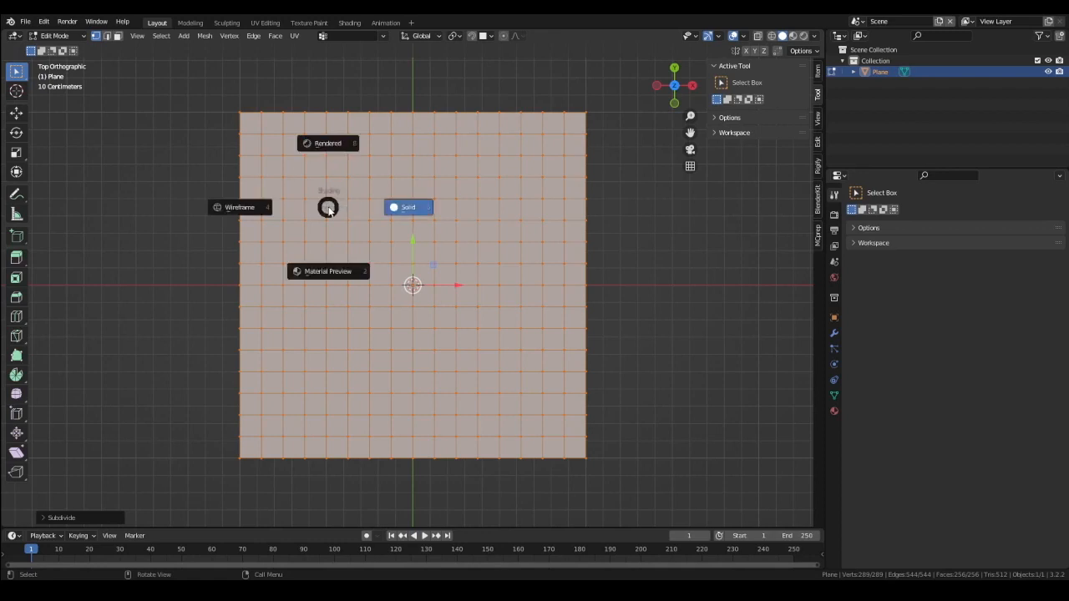
pyautogui.click(343, 272)
pyautogui.hotkey('alt', 'a')
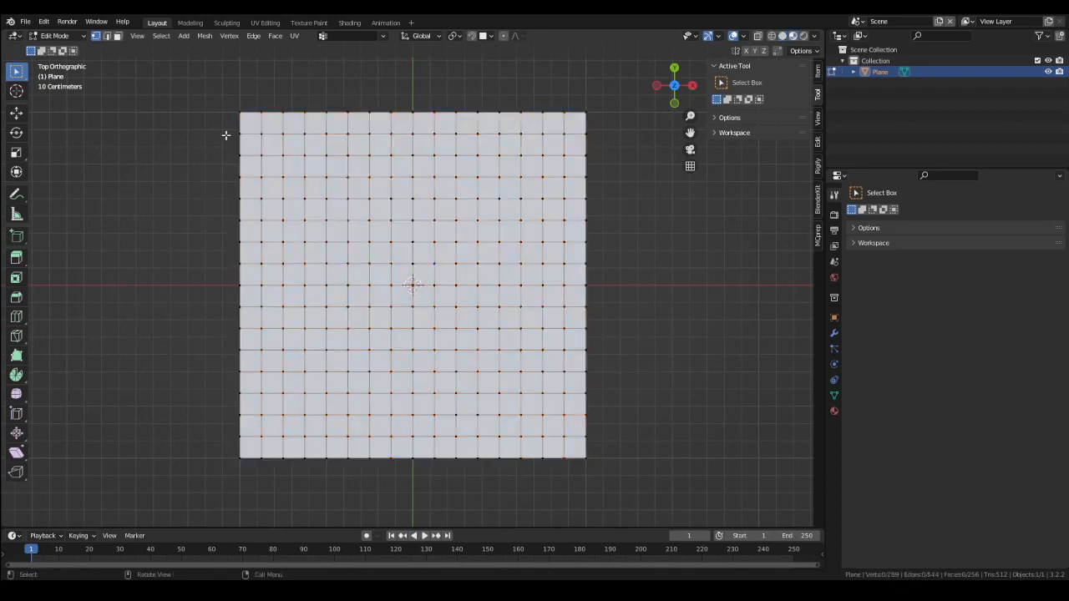
# - Delete three quarters of the grid faces, keeping only the quarter on the positive X and positive Y side
pyautogui.press('3')
pyautogui.moveTo(194, 93); pyautogui.dragTo(408, 490)
pyautogui.keyDown('shift'); pyautogui.moveTo(621, 494); pyautogui.dragTo(377, 292); pyautogui.keyUp('shift')
pyautogui.press('x')
pyautogui.click(654, 339)
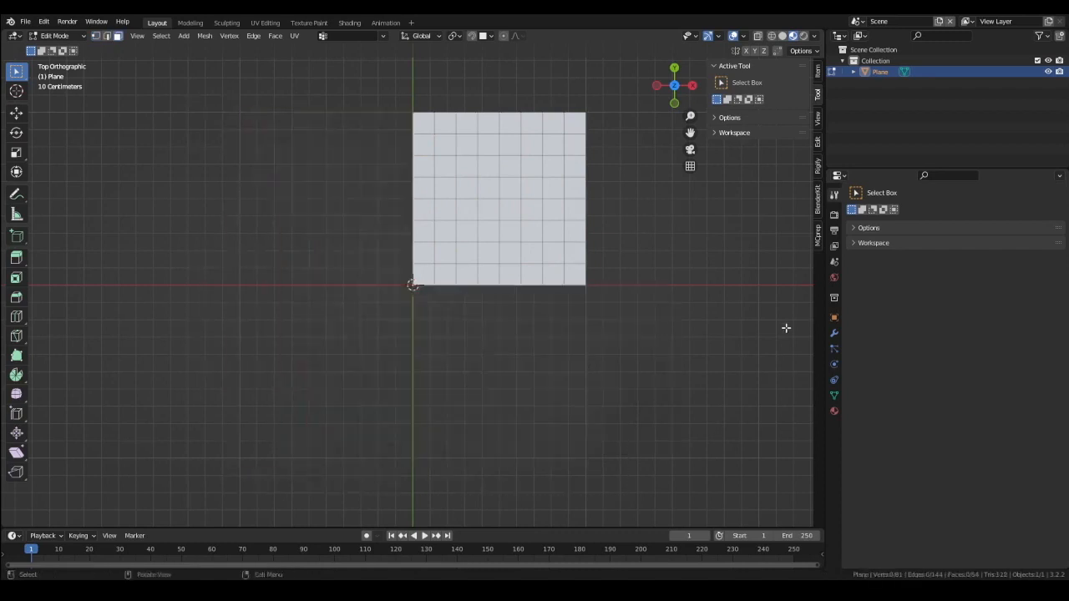
# - Add a Mirror modifier to the plane and enable both the X and Y axes
pyautogui.click(834, 333)
pyautogui.click(937, 214)
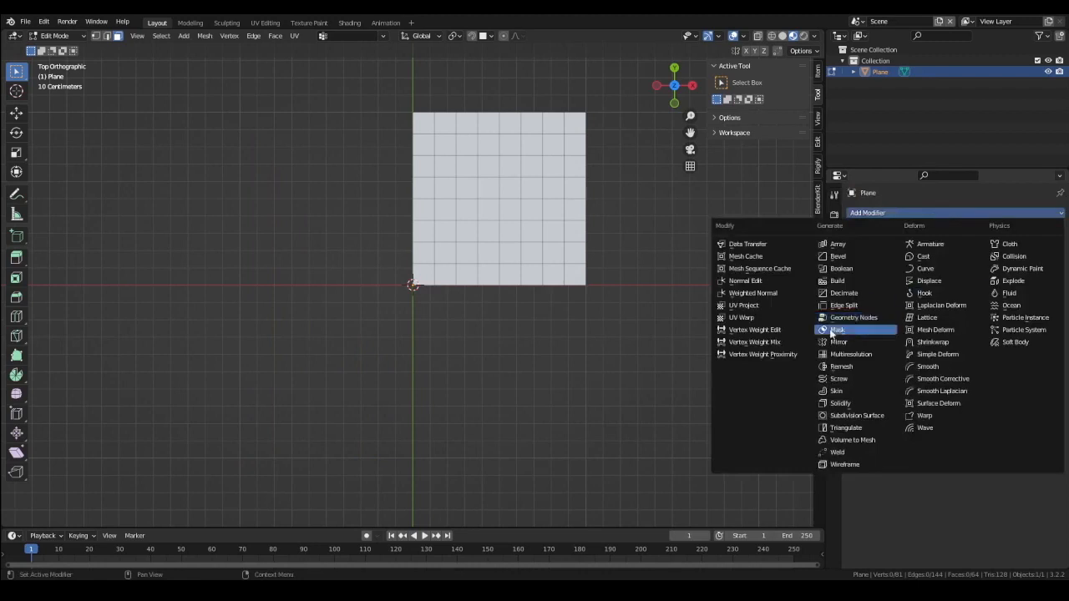
pyautogui.click(859, 344)
pyautogui.click(989, 249)
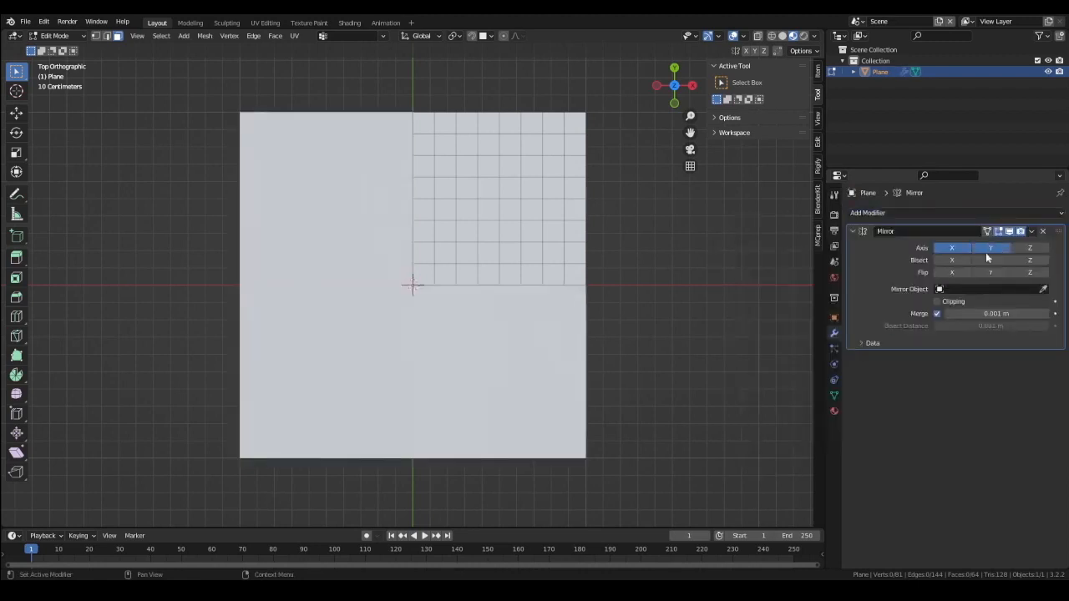
# - Delete five L-shaped groups of three faces from the quarter grid, one near each corner and one in the middle
pyautogui.click(448, 253)
pyautogui.keyDown('shift'); pyautogui.click(447, 231); pyautogui.keyUp('shift')
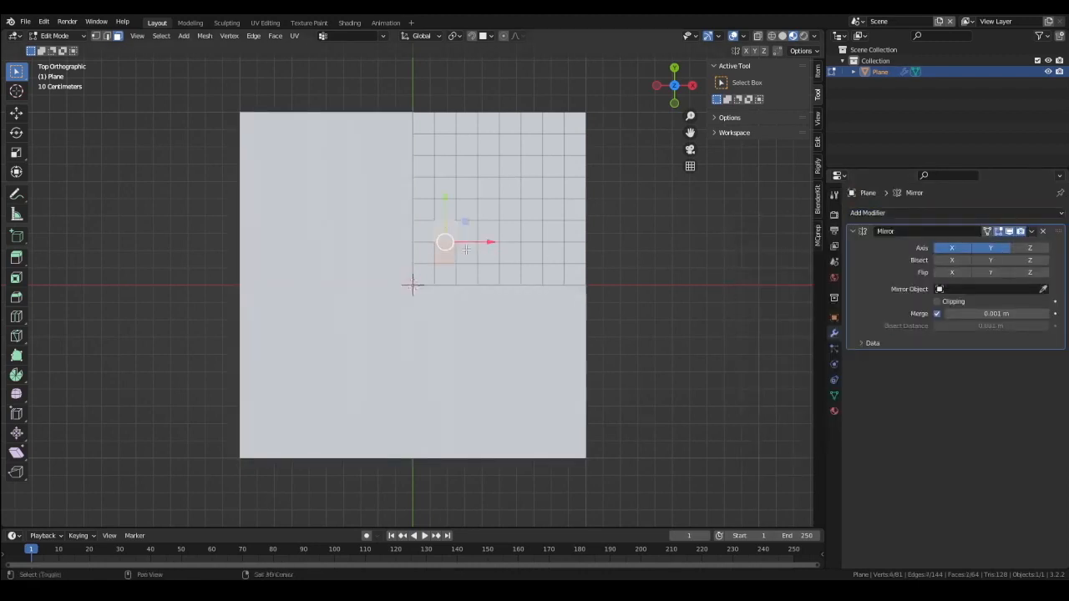
pyautogui.keyDown('shift'); pyautogui.click(467, 250); pyautogui.keyUp('shift')
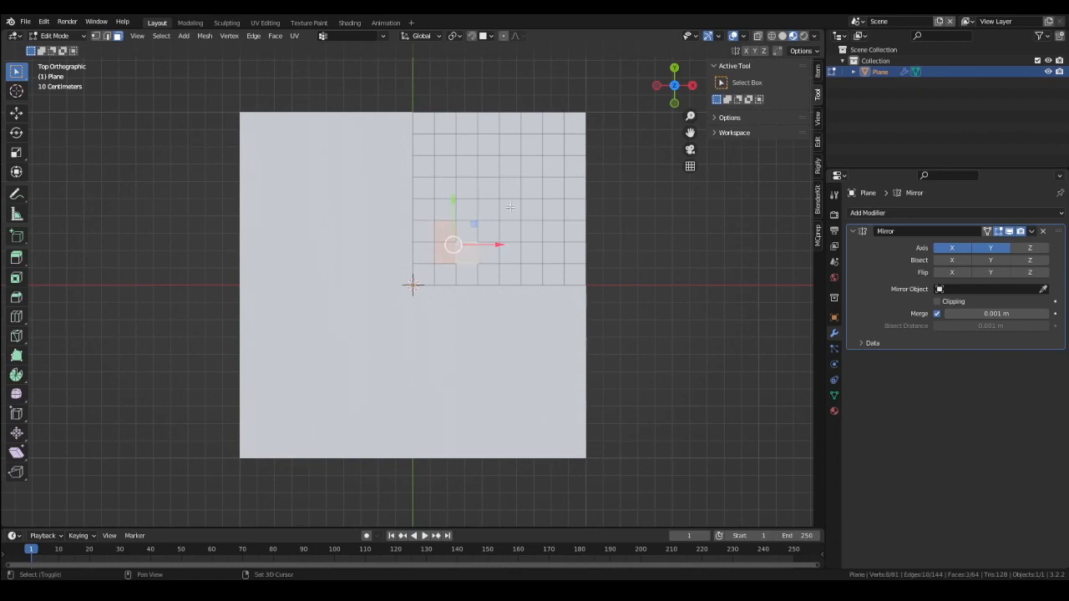
pyautogui.keyDown('shift'); pyautogui.click(510, 206); pyautogui.keyUp('shift')
pyautogui.keyDown('shift'); pyautogui.click(530, 152); pyautogui.keyUp('shift')
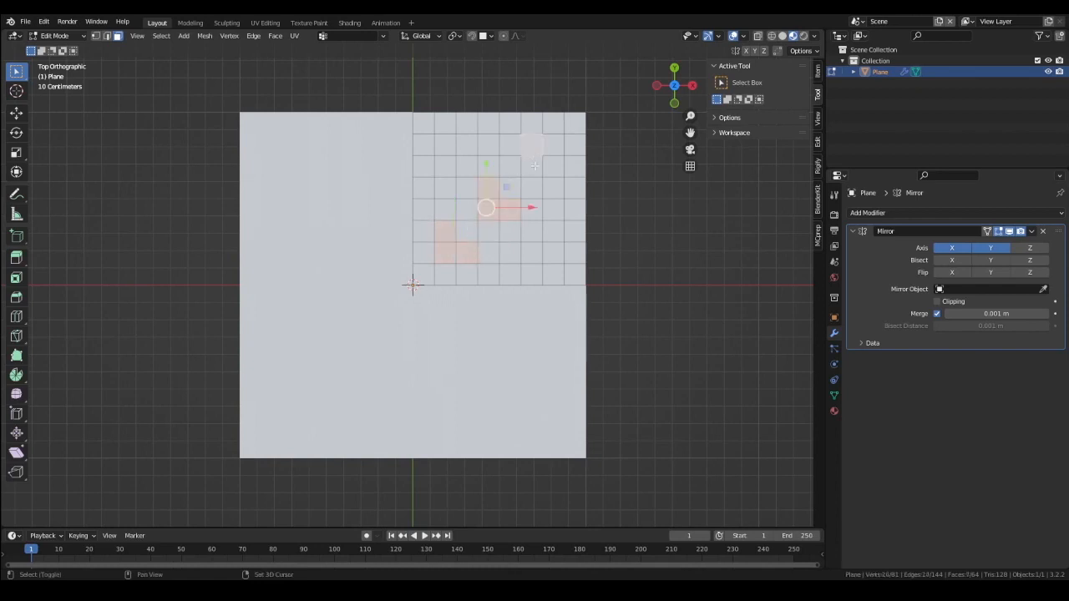
pyautogui.keyDown('shift'); pyautogui.click(534, 166); pyautogui.keyUp('shift')
pyautogui.keyDown('shift'); pyautogui.click(445, 148); pyautogui.keyUp('shift')
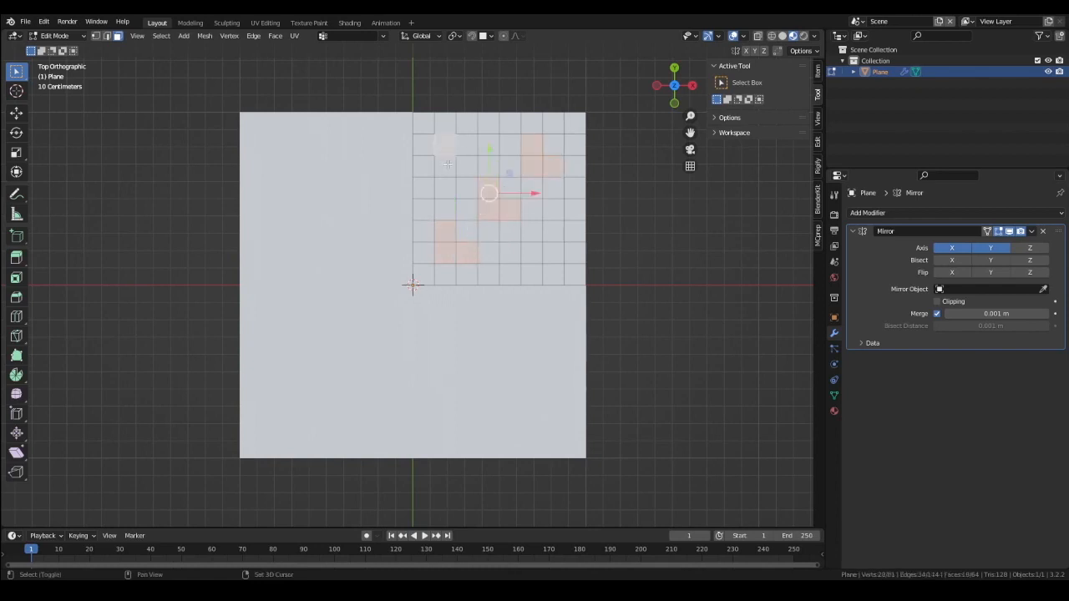
pyautogui.keyDown('shift'); pyautogui.click(466, 147); pyautogui.keyUp('shift')
pyautogui.keyDown('shift'); pyautogui.click(447, 170); pyautogui.keyUp('shift')
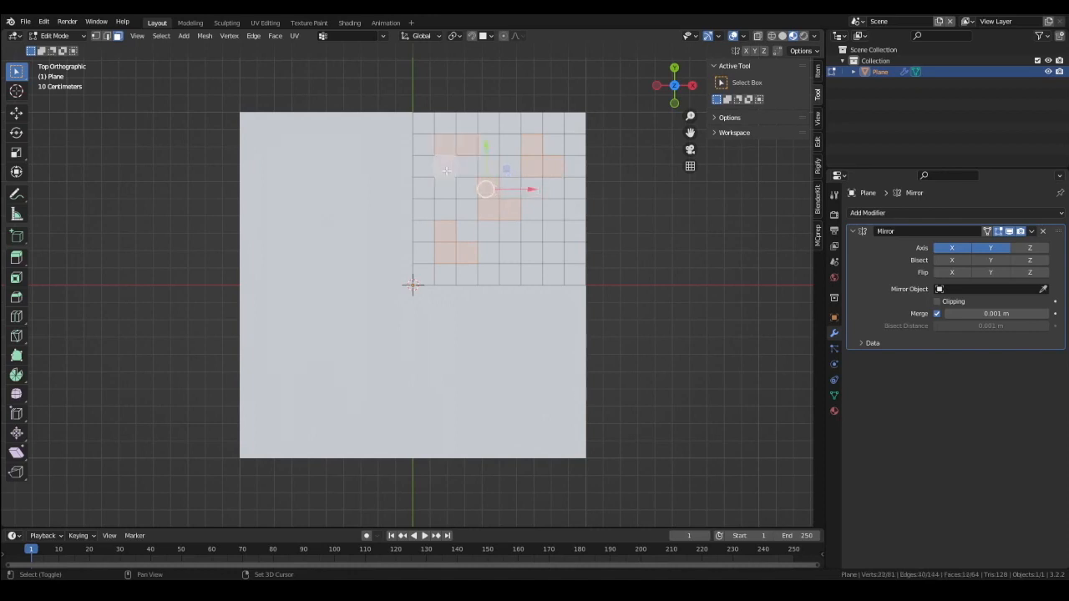
pyautogui.keyDown('shift'); pyautogui.click(533, 254); pyautogui.keyUp('shift')
pyautogui.keyDown('shift'); pyautogui.click(552, 255); pyautogui.keyUp('shift')
pyautogui.keyDown('shift'); pyautogui.click(556, 235); pyautogui.keyUp('shift')
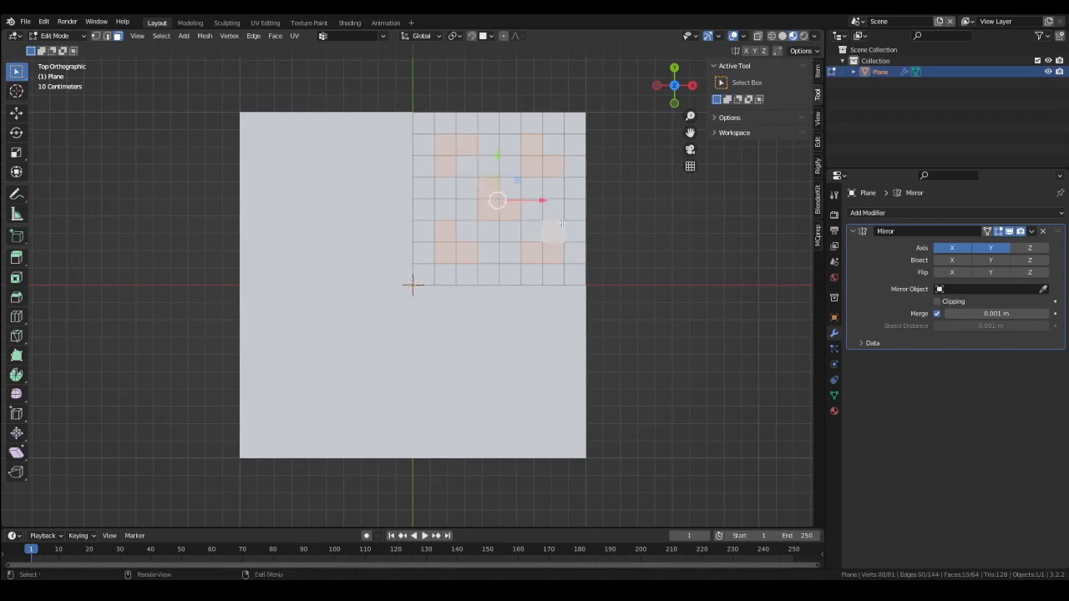
pyautogui.press('x')
pyautogui.click(563, 227)
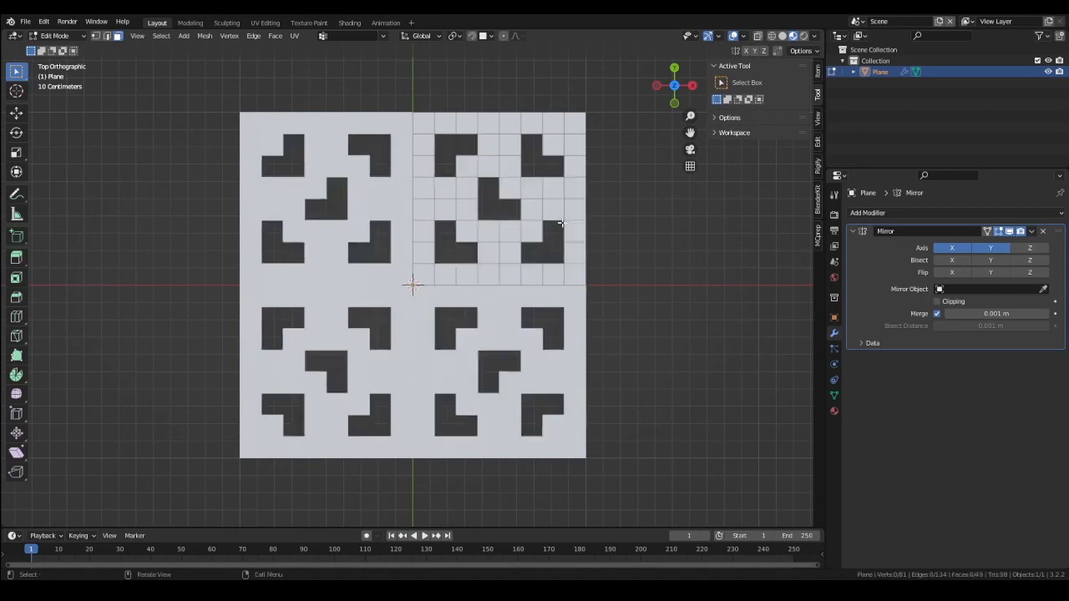
# - Add a Subdivision Surface modifier and extrude all faces of the quarter mesh upward into a thin slab
pyautogui.click(967, 214)
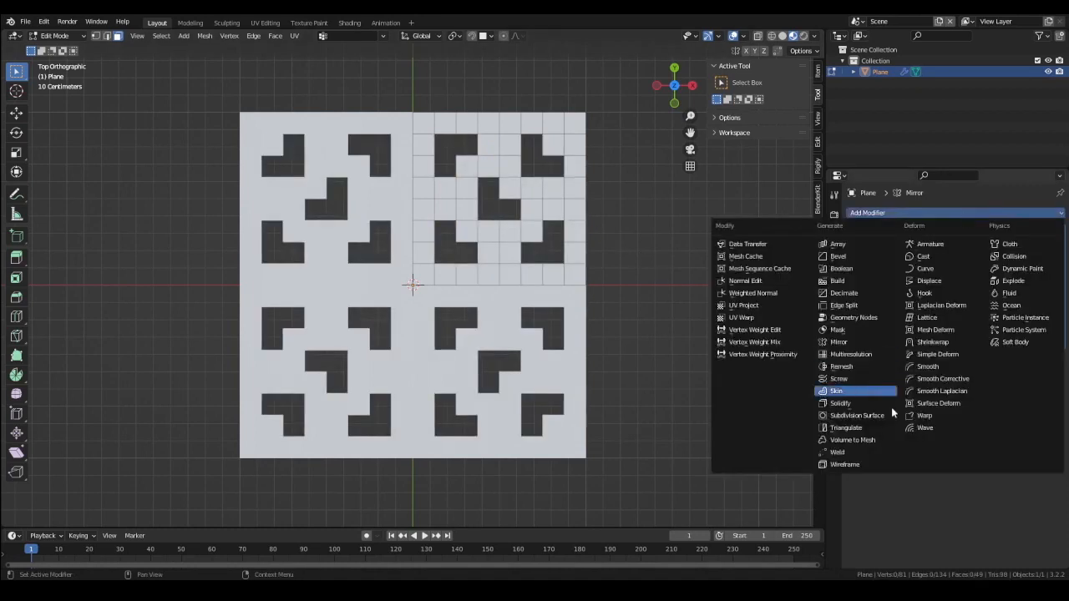
pyautogui.click(883, 420)
pyautogui.moveTo(629, 373); pyautogui.dragTo(573, 294, button='middle')
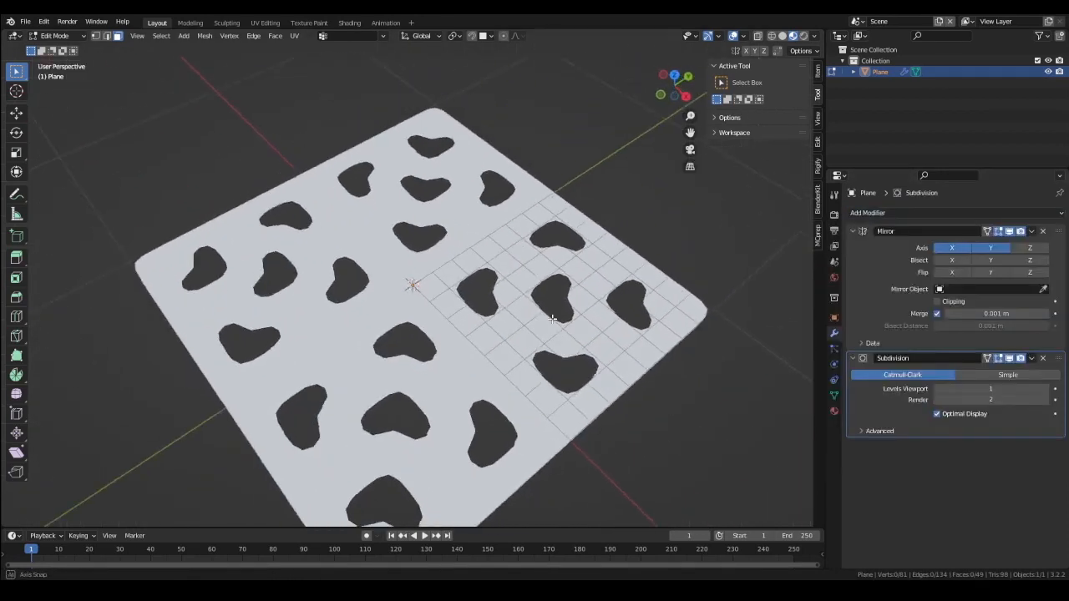
pyautogui.press('a')
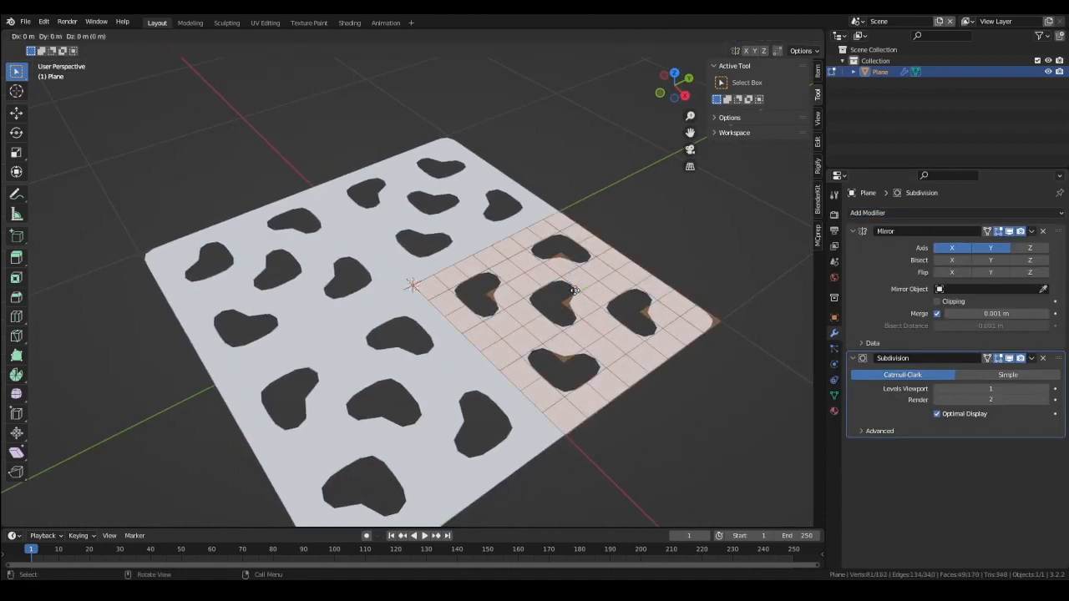
pyautogui.press('e')
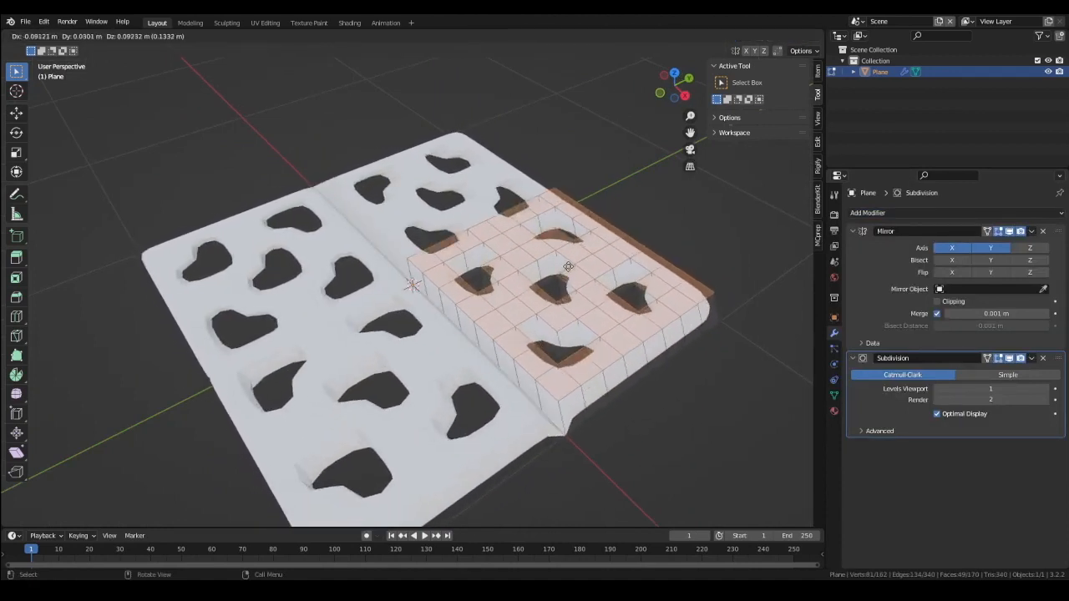
pyautogui.click(515, 276)
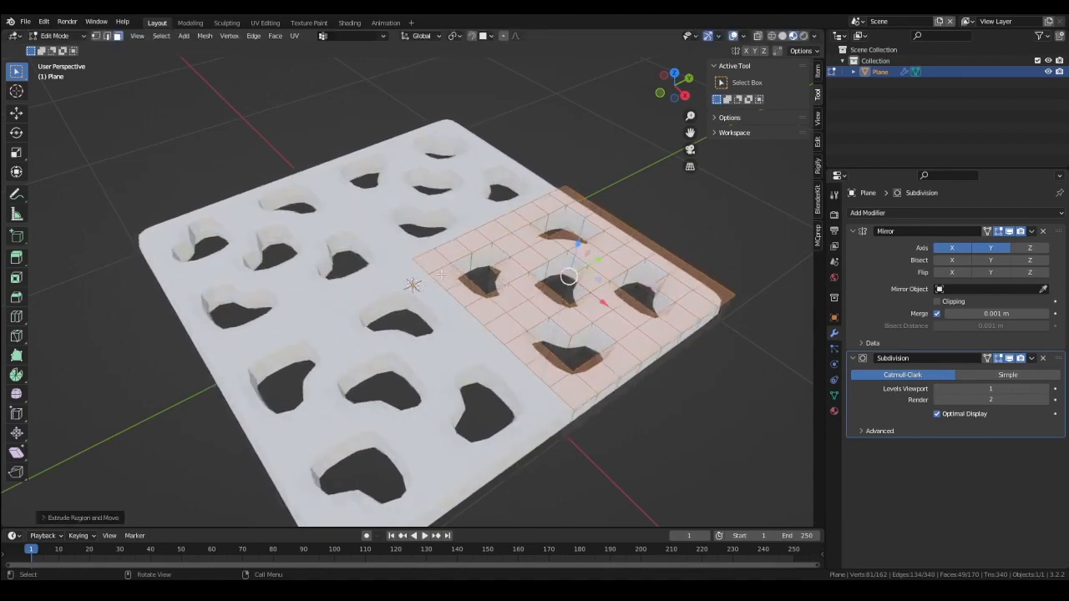
# - Delete the extruded slab's inner walls along both mirror seams together with all its bottom faces
pyautogui.press('KP_7')
pyautogui.press('z')
pyautogui.click(375, 274)
pyautogui.press('b')
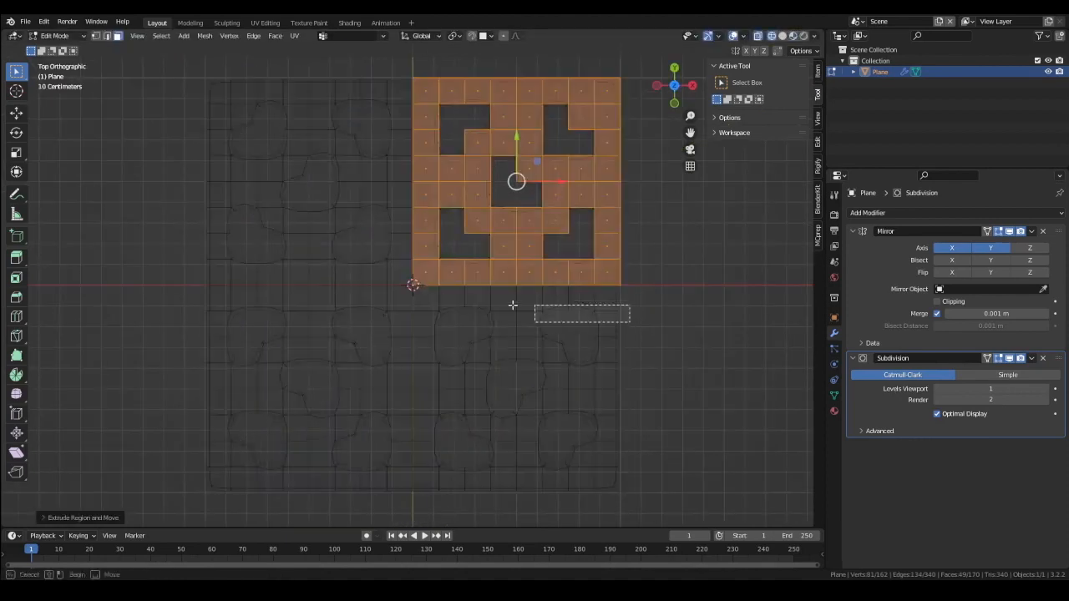
pyautogui.moveTo(512, 306); pyautogui.dragTo(378, 281)
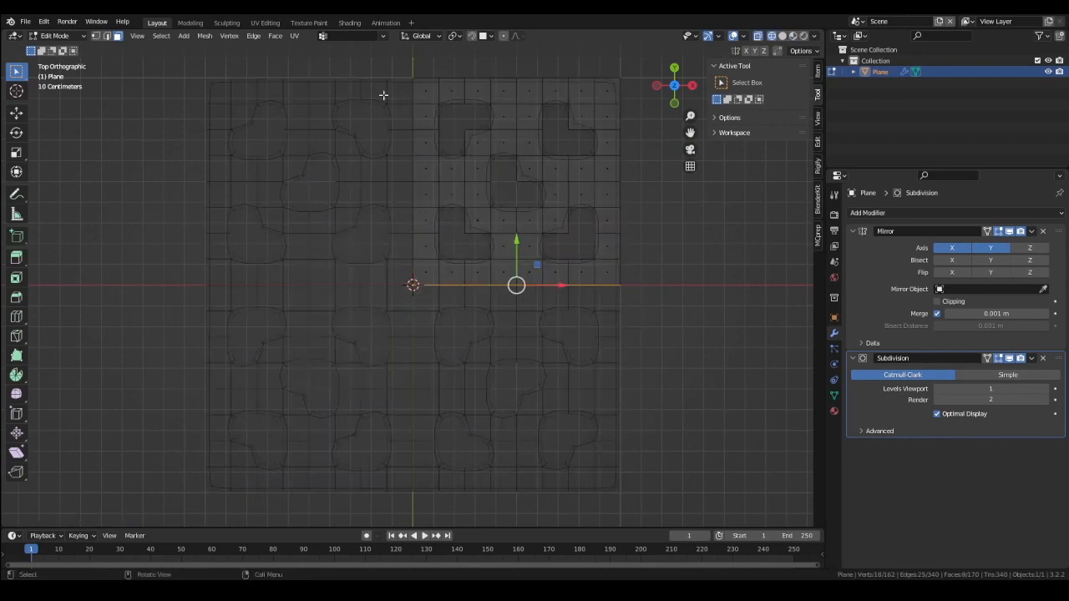
pyautogui.moveTo(391, 70); pyautogui.dragTo(419, 297)
pyautogui.moveTo(682, 336); pyautogui.dragTo(380, 283)
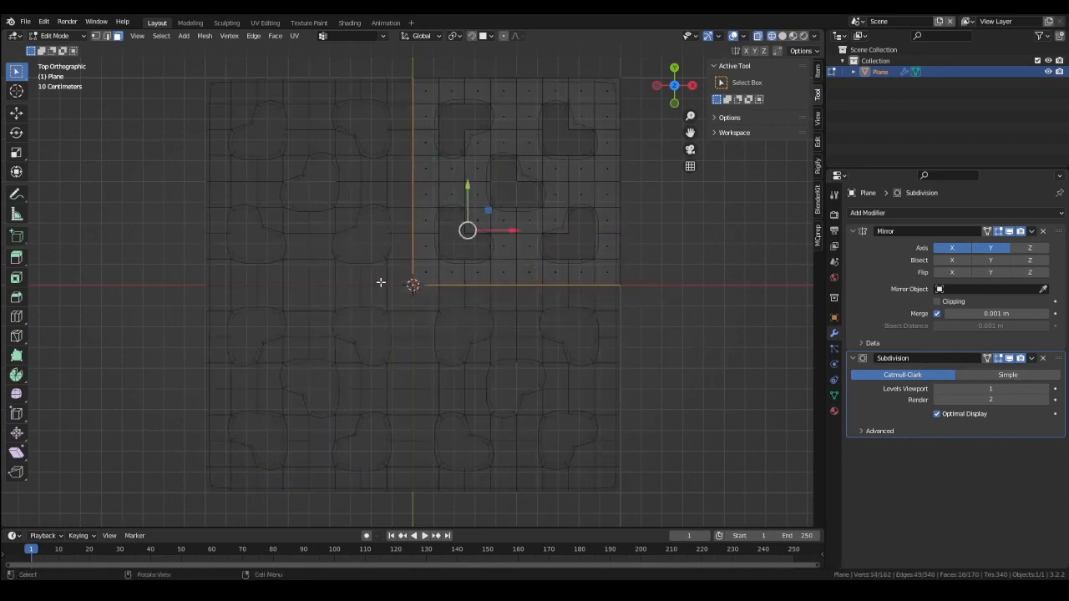
pyautogui.press('KP_3')
pyautogui.moveTo(688, 339); pyautogui.dragTo(361, 284)
pyautogui.press('x')
pyautogui.click(363, 288)
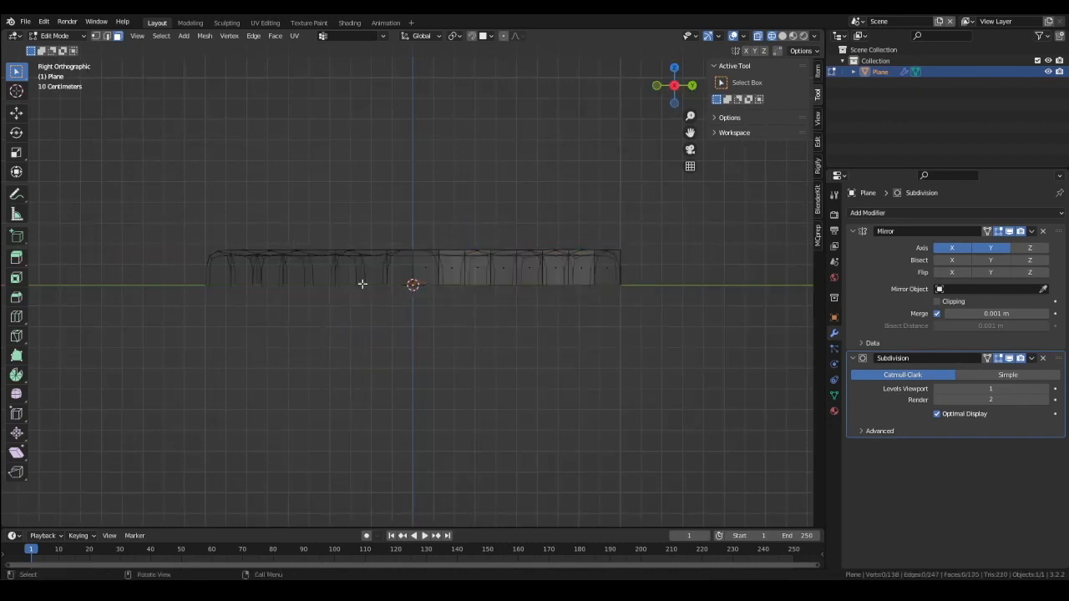
# - Return to Object Mode with Material Preview shading and shade the slab smooth
pyautogui.moveTo(362, 288); pyautogui.dragTo(454, 367, button='middle')
pyautogui.press('Tab')
pyautogui.press('z')
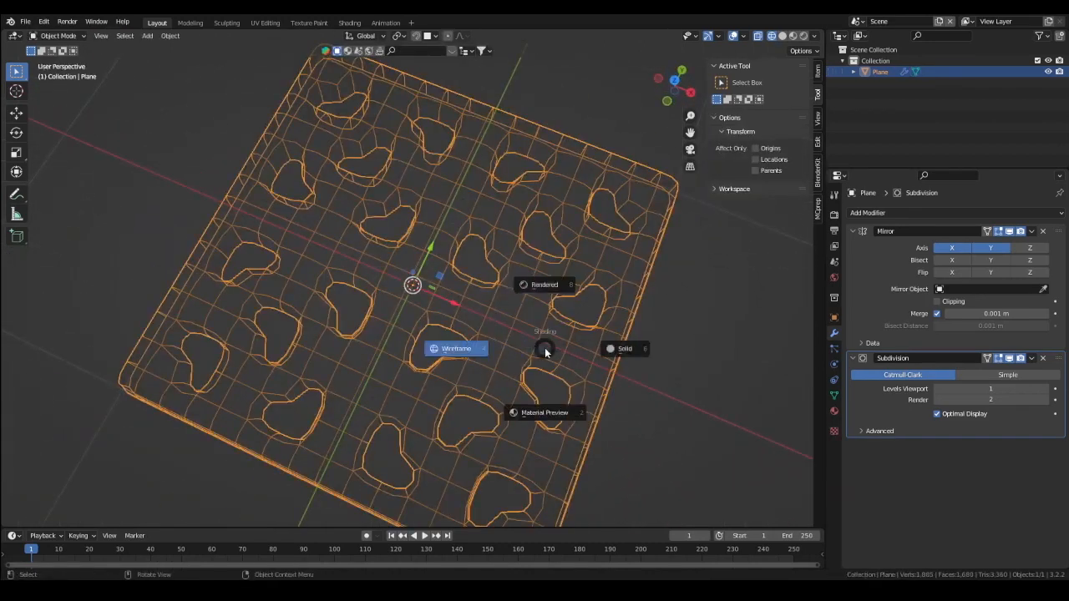
pyautogui.click(618, 351)
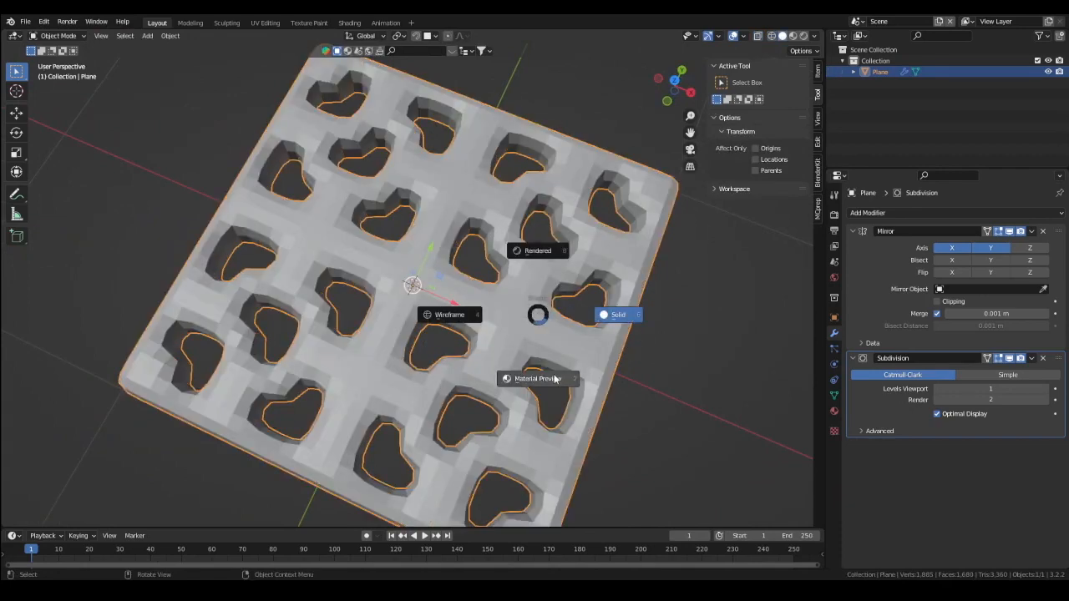
pyautogui.click(527, 327)
pyautogui.rightClick(520, 312)
pyautogui.click(520, 313)
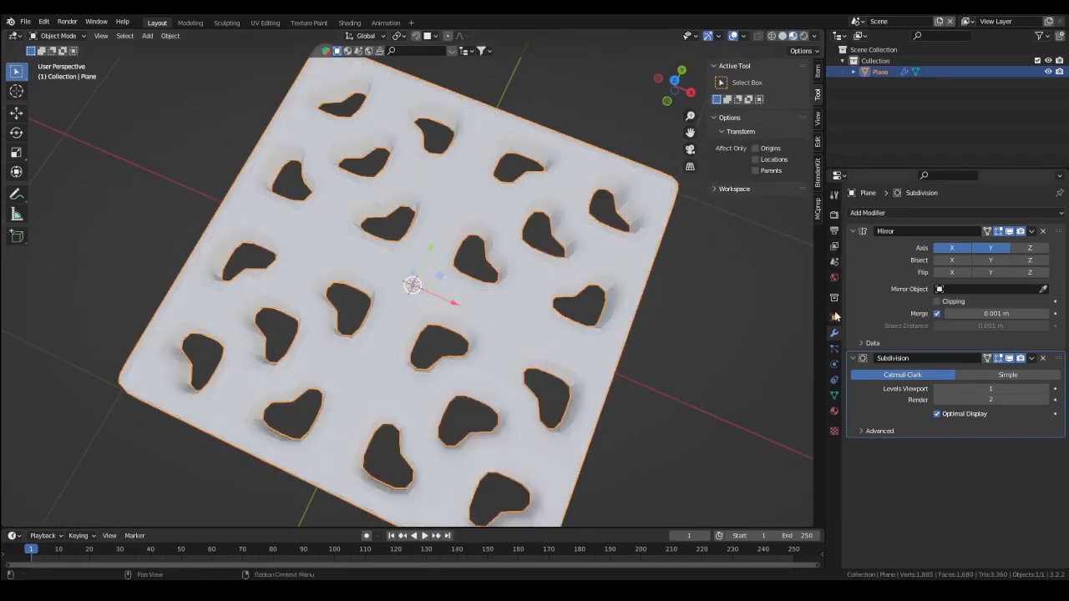
# - Create a new material for the slab and assign an Image Texture to its Base Color
pyautogui.click(833, 411)
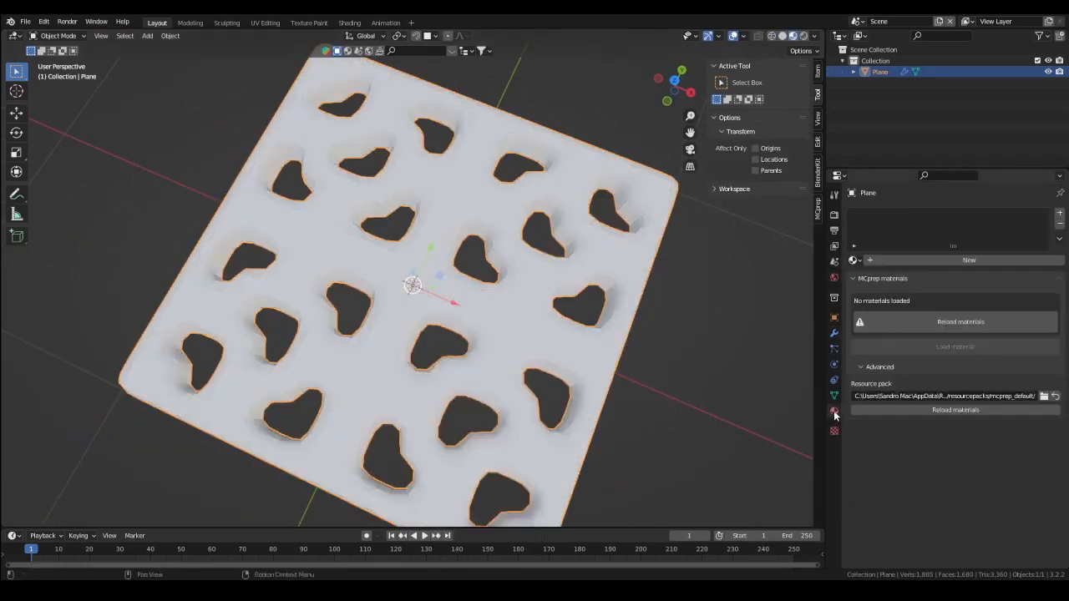
pyautogui.click(994, 259)
pyautogui.click(939, 358)
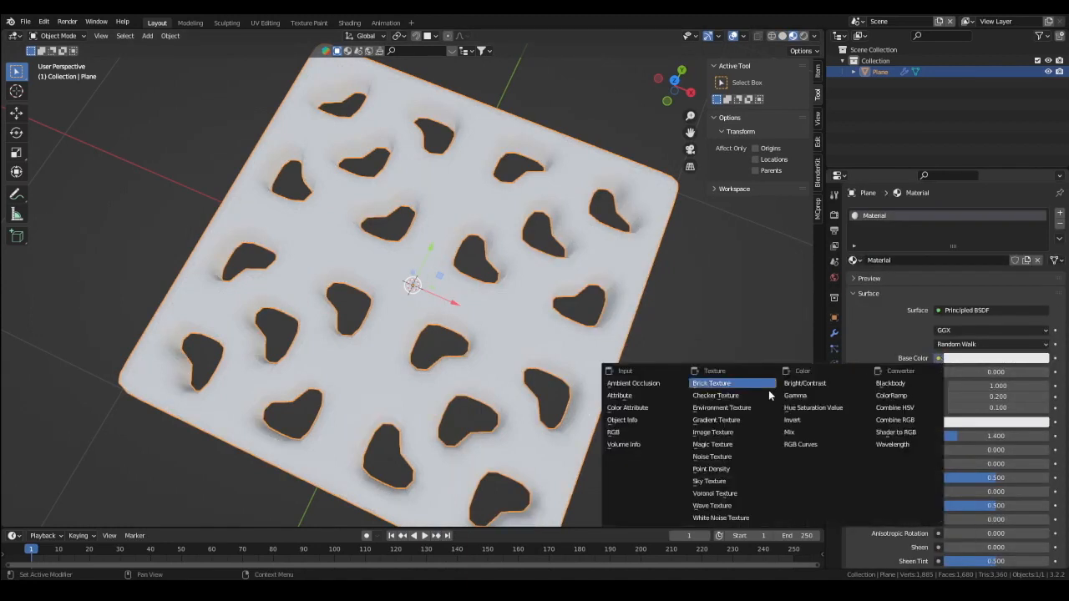
pyautogui.click(752, 432)
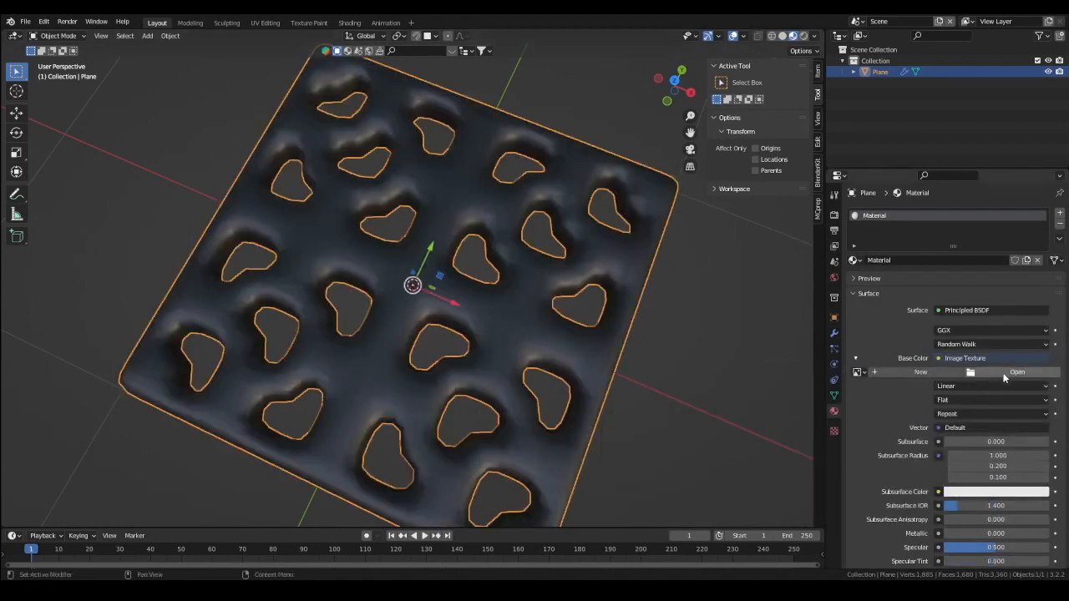
# - Generate a new blank image for the texture in dark red with HSV 0.991, 1.000, 0.444
pyautogui.click(915, 372)
pyautogui.click(949, 429)
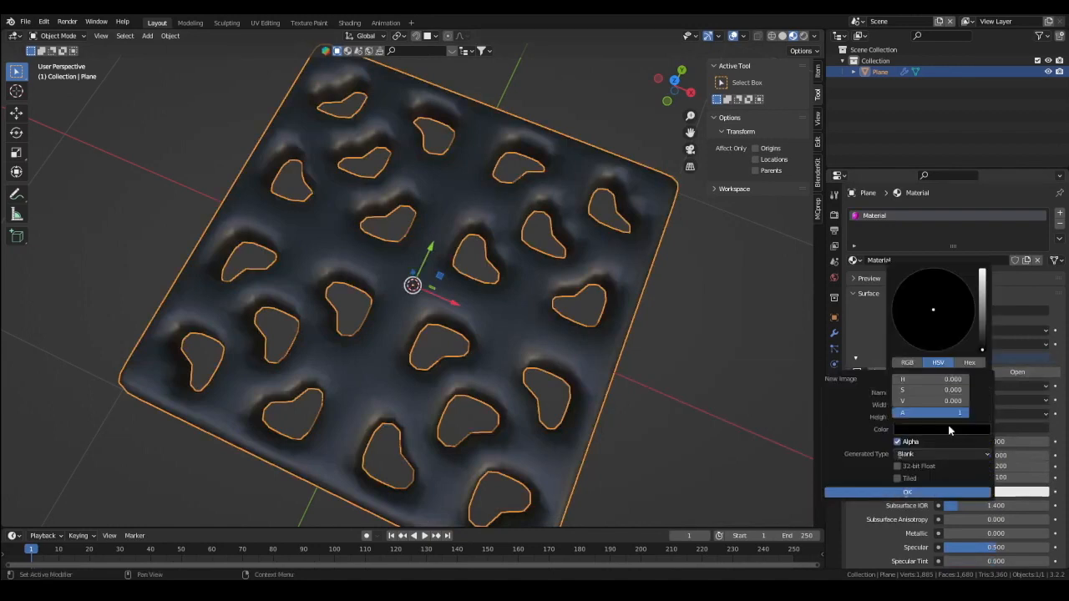
pyautogui.moveTo(982, 293); pyautogui.dragTo(934, 350)
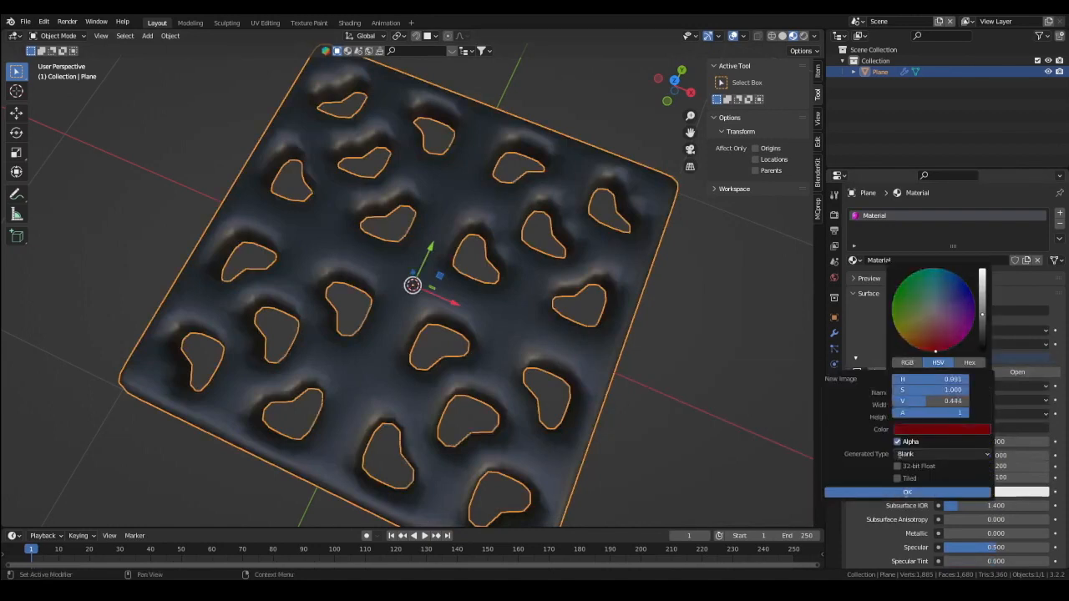
pyautogui.click(907, 492)
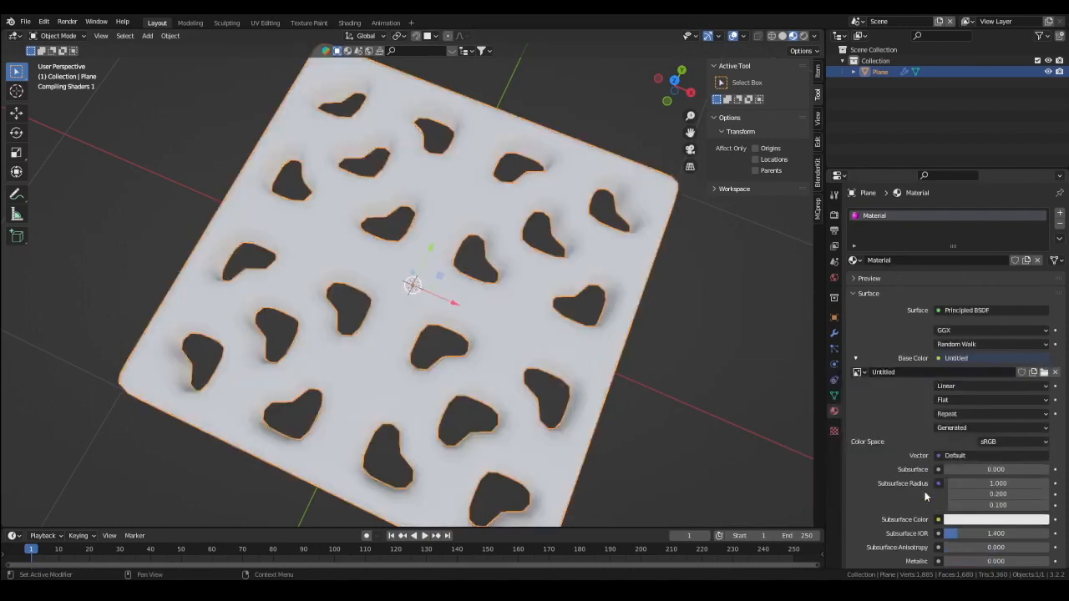
# - Set the slab's Subdivision modifier to 2 viewport levels
pyautogui.moveTo(551, 387); pyautogui.dragTo(472, 286, button='middle')
pyautogui.scroll(-3, 474, 287)
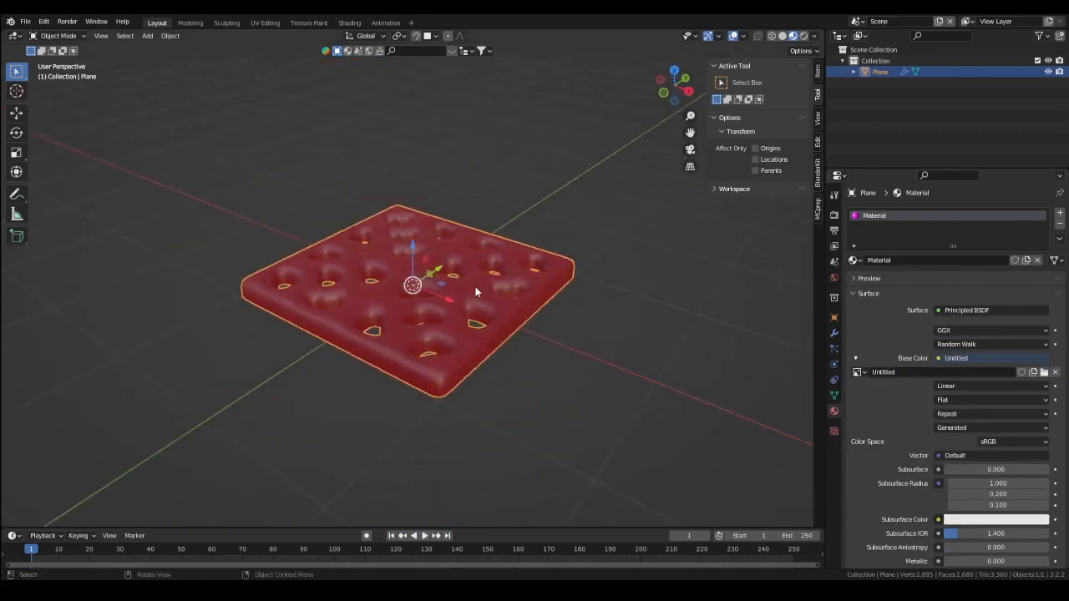
pyautogui.click(834, 333)
pyautogui.click(1046, 390)
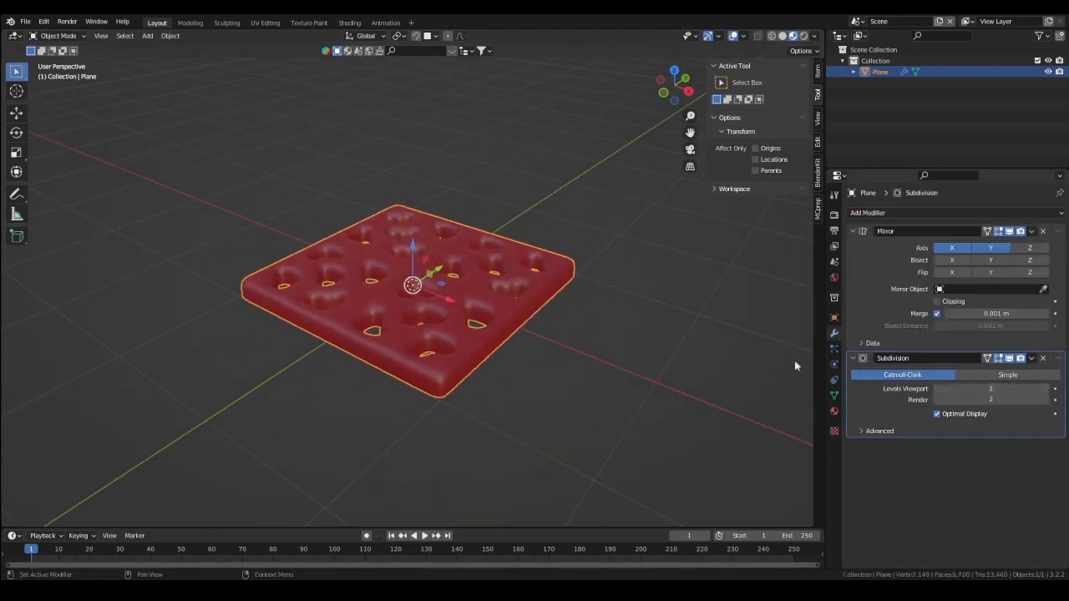
# - Add a plane mesh to the scene and raise it straight up so it floats above the red slab
pyautogui.hotkey('shift', 'a')
pyautogui.moveTo(558, 254)
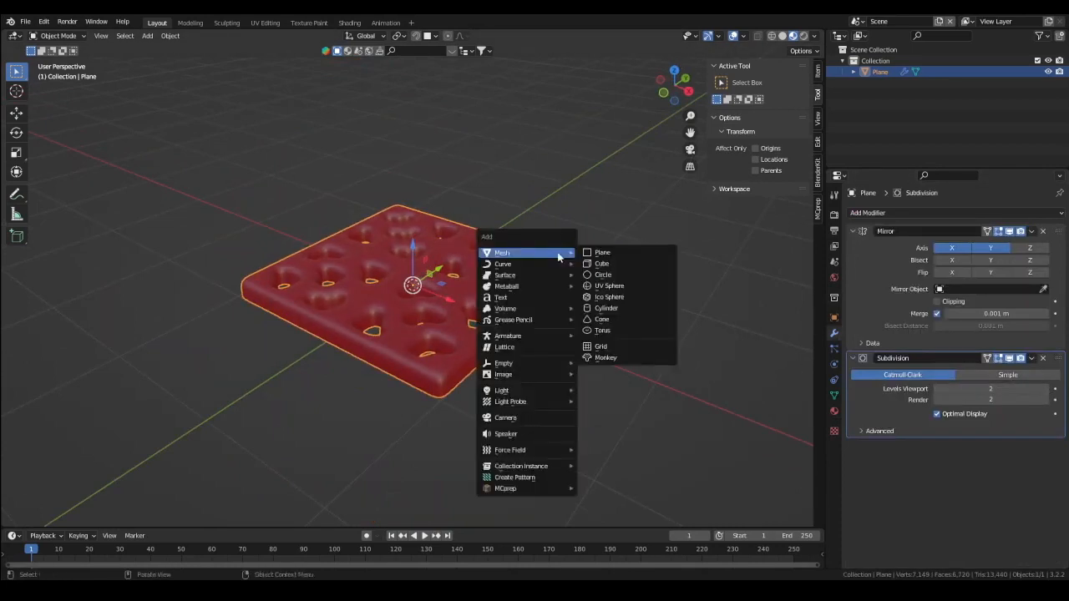
pyautogui.click(603, 252)
pyautogui.press('g')
pyautogui.press('z')
pyautogui.moveTo(409, 186); pyautogui.dragTo(410, 127)
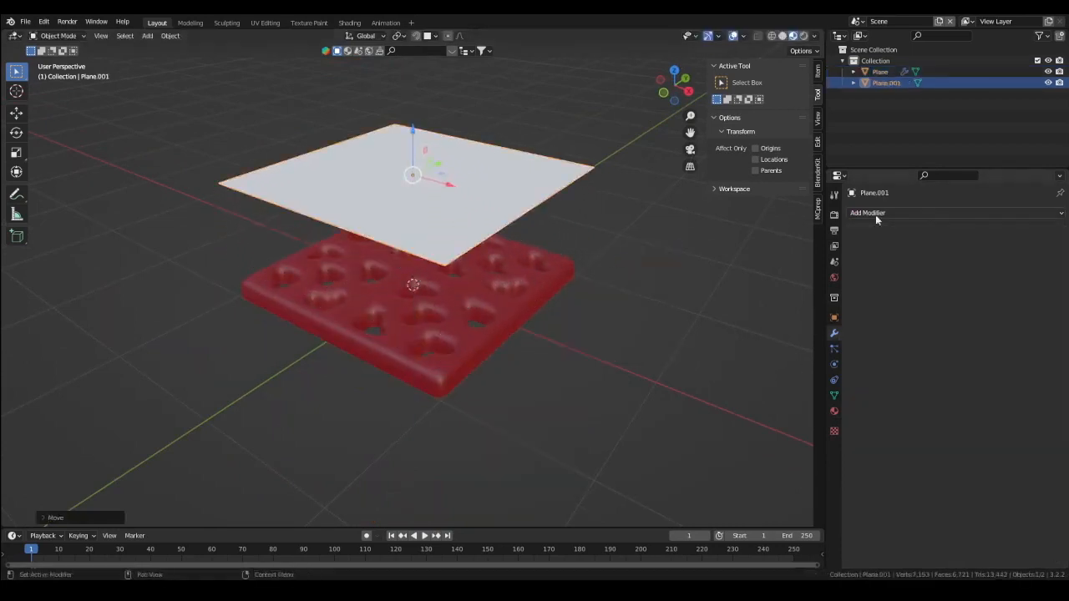
# - Create a new material for the upper plane and assign an Image Texture to its Base Color
pyautogui.click(834, 410)
pyautogui.click(986, 255)
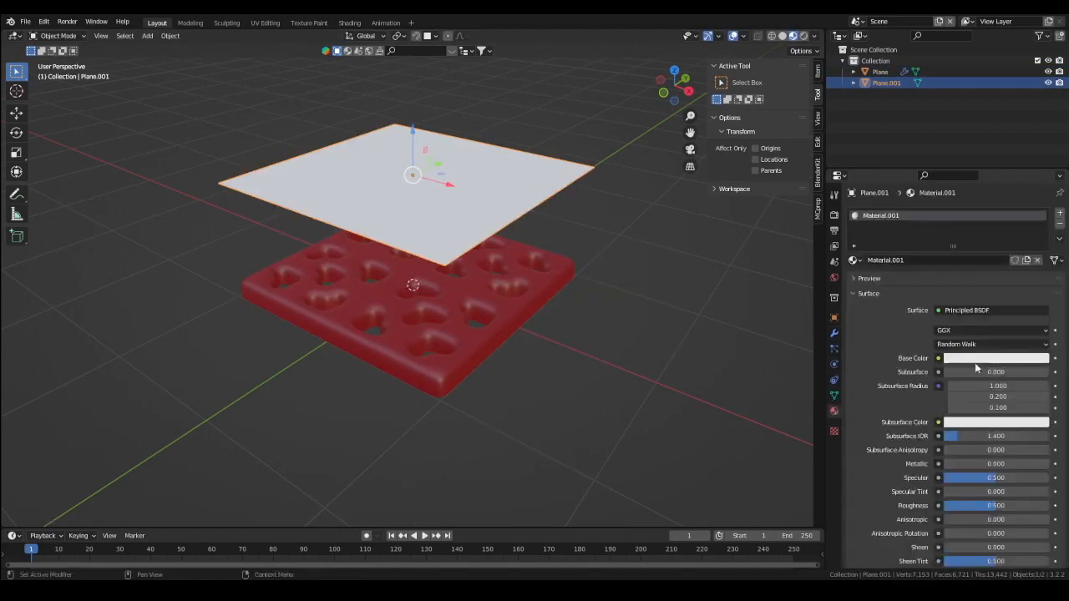
pyautogui.click(937, 358)
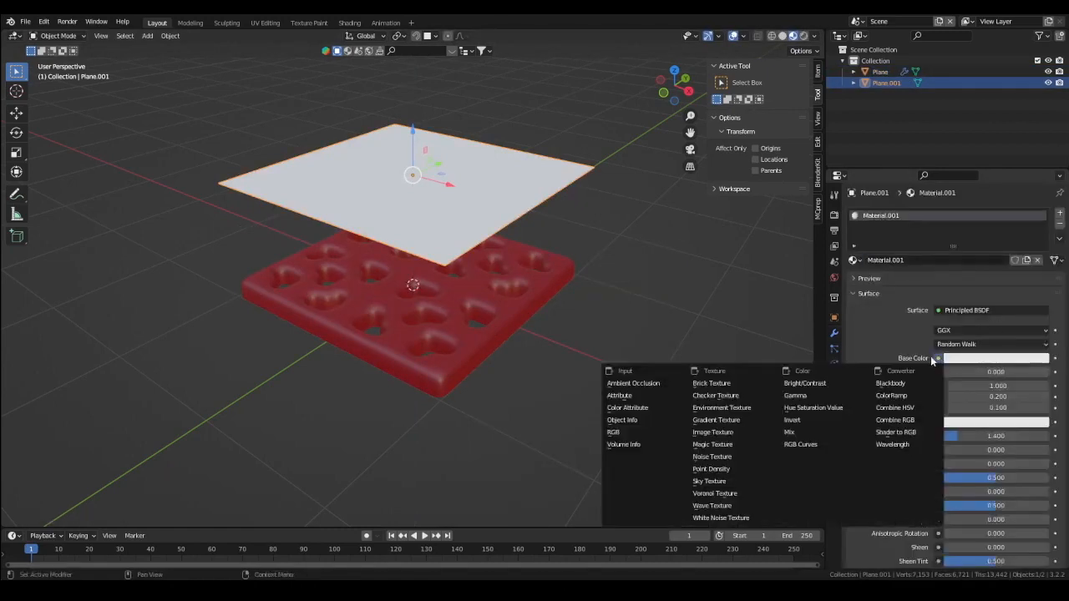
pyautogui.click(745, 433)
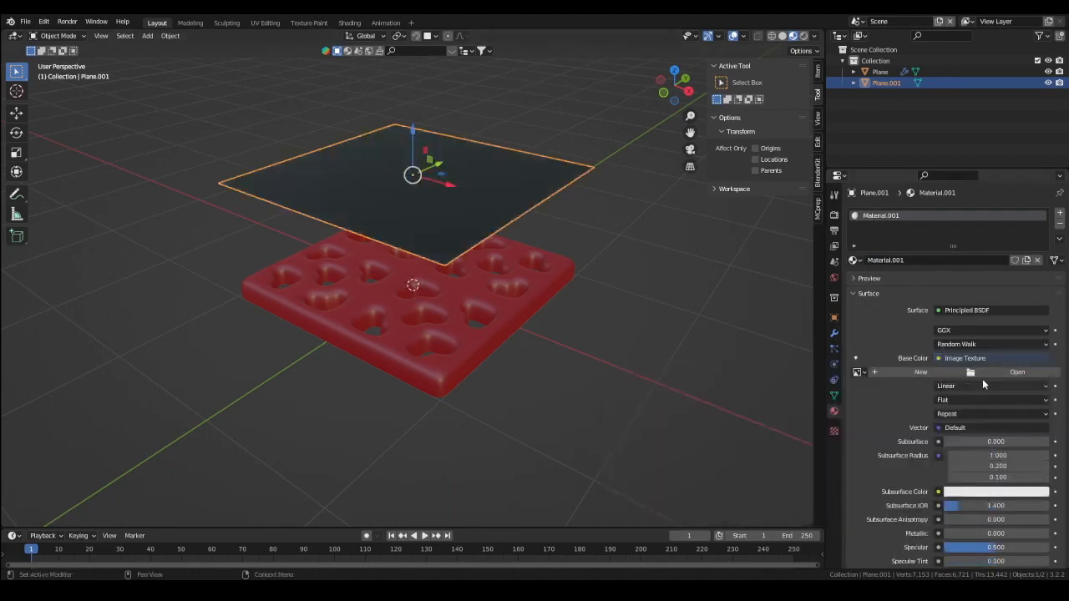
# - Generate a new blank 1024 by 1024 px image for the plane's texture with the colour's alpha set to 0
pyautogui.click(938, 371)
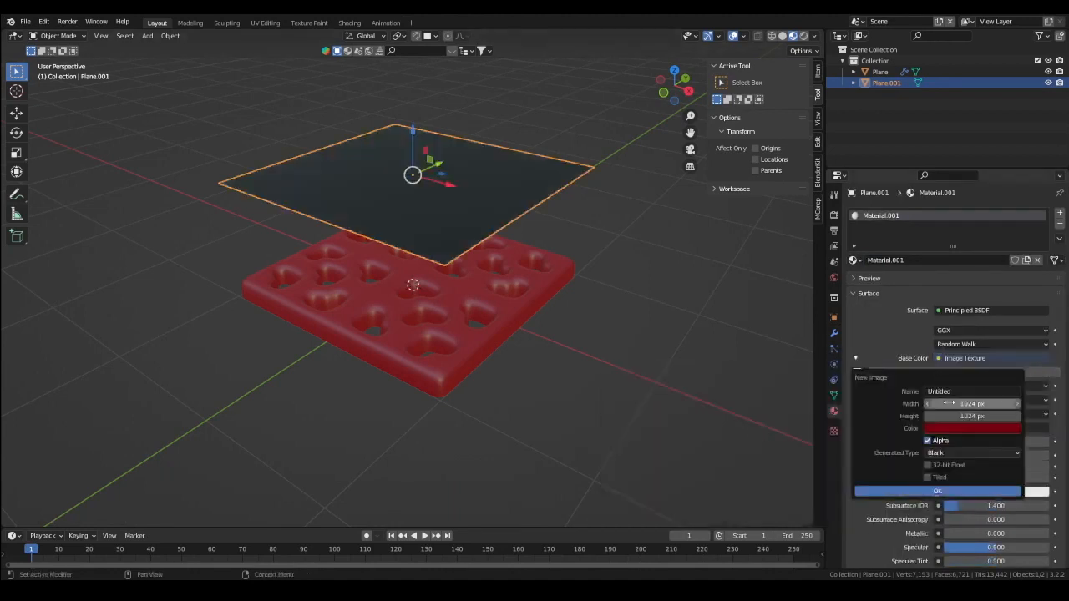
pyautogui.click(961, 431)
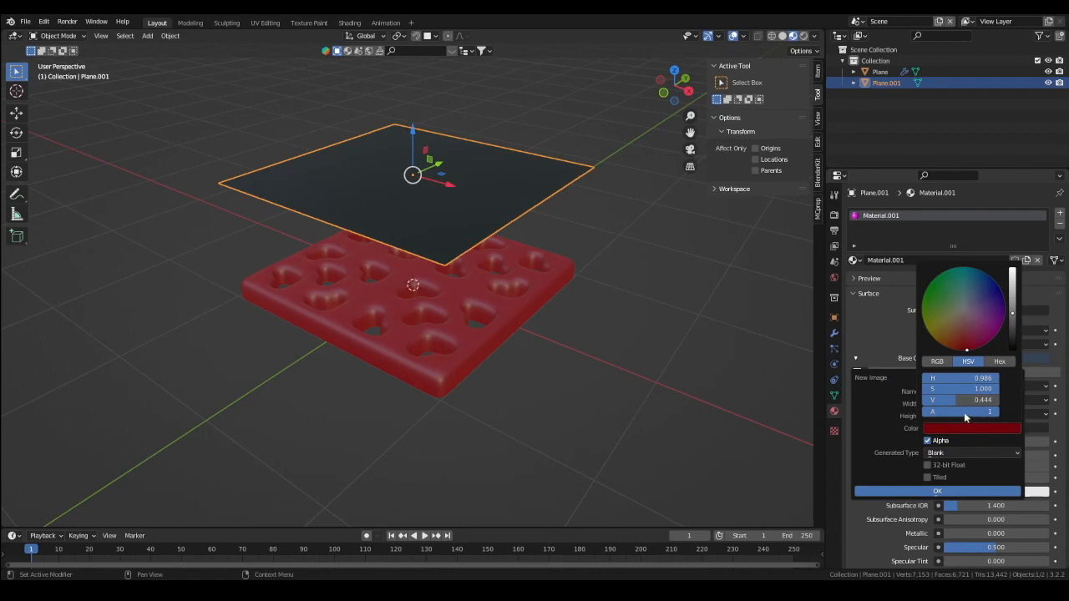
pyautogui.moveTo(996, 412); pyautogui.dragTo(926, 413)
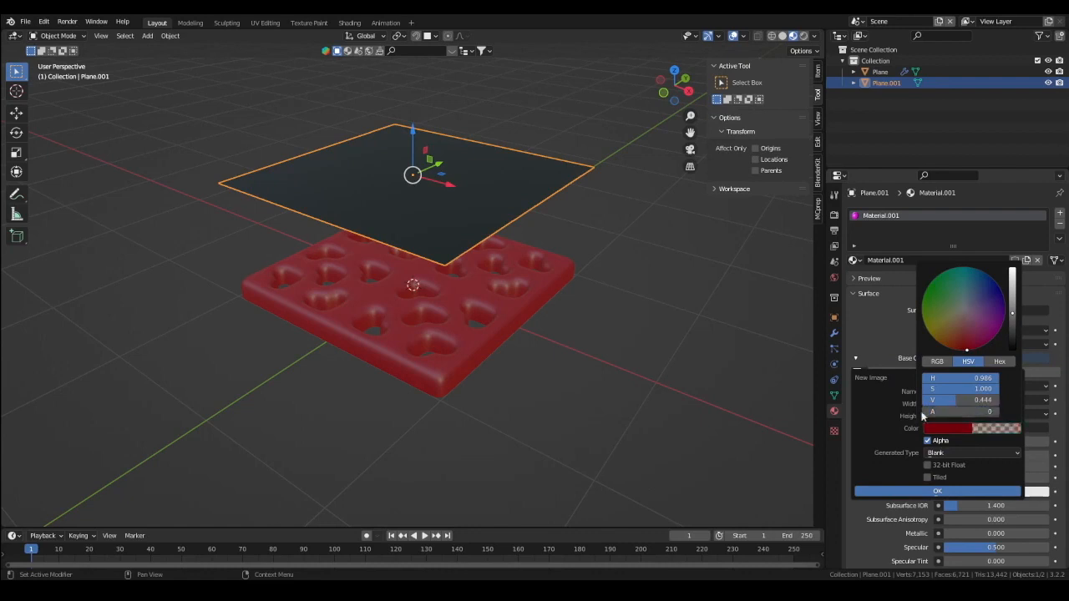
pyautogui.click(966, 492)
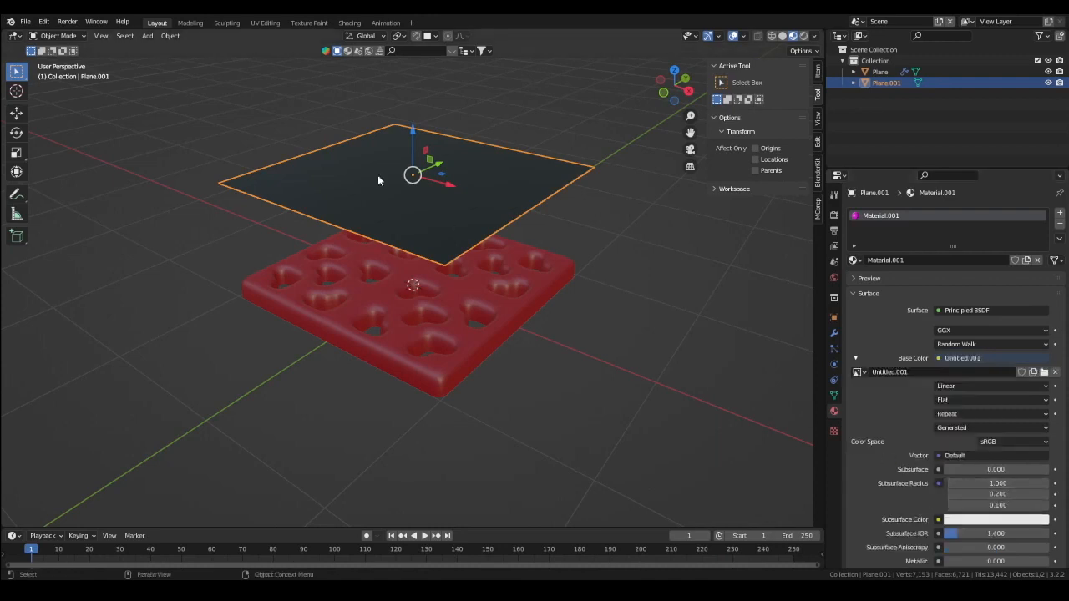
# - Switch to the UV Editing workspace with the Untitled.001 image shown in the image editor
pyautogui.click(265, 23)
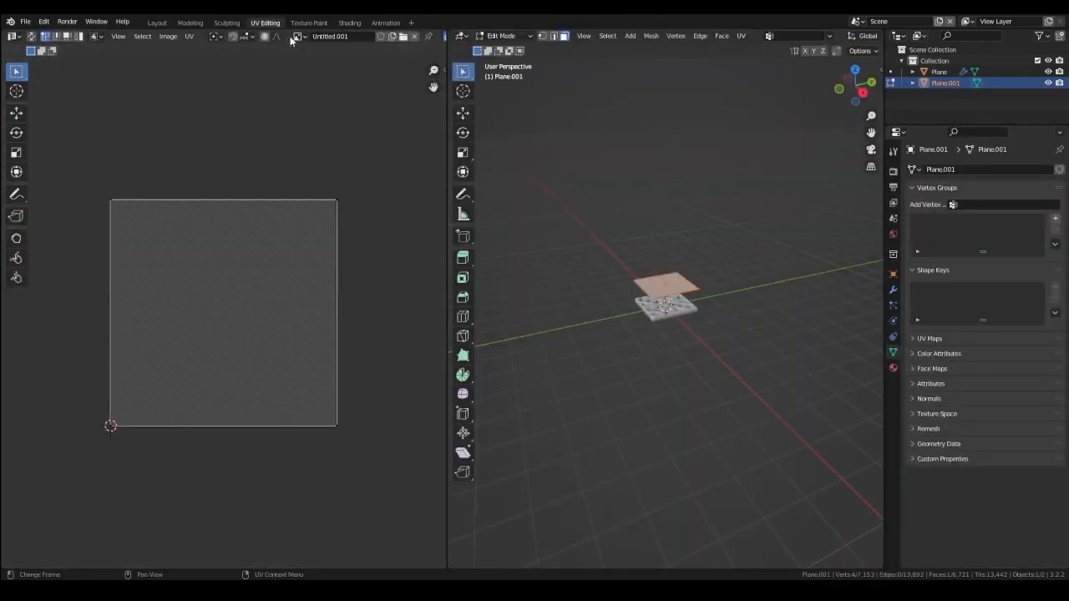
pyautogui.click(304, 37)
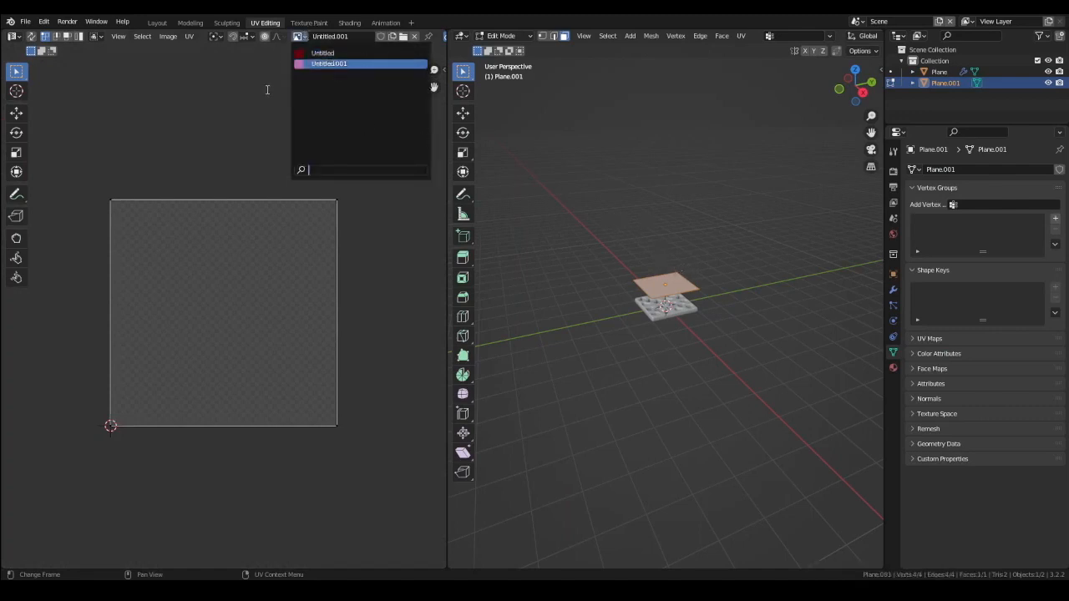
pyautogui.scroll(5, 687, 276)
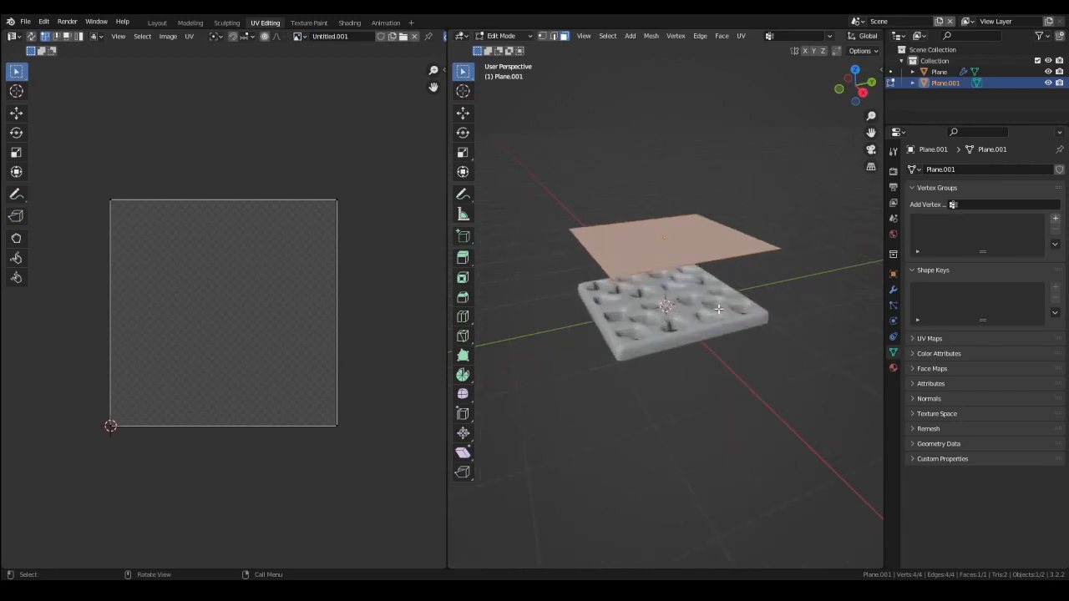
# - Return to Object Mode, add an area light and raise it about 0.44 m along Z above the slab
pyautogui.press('Tab')
pyautogui.hotkey('shift', 'a')
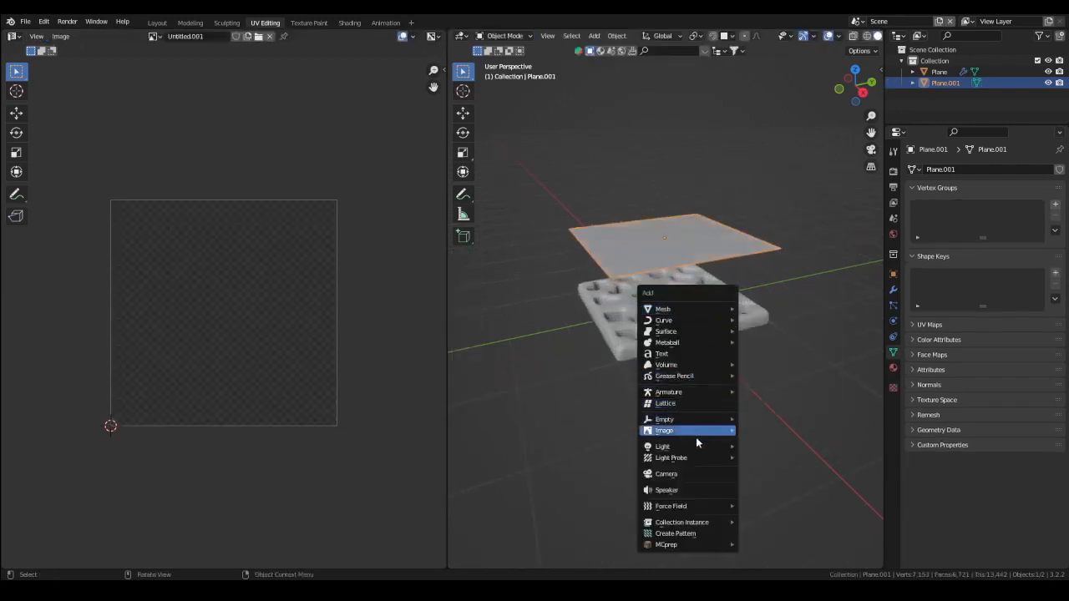
pyautogui.moveTo(696, 449)
pyautogui.click(760, 483)
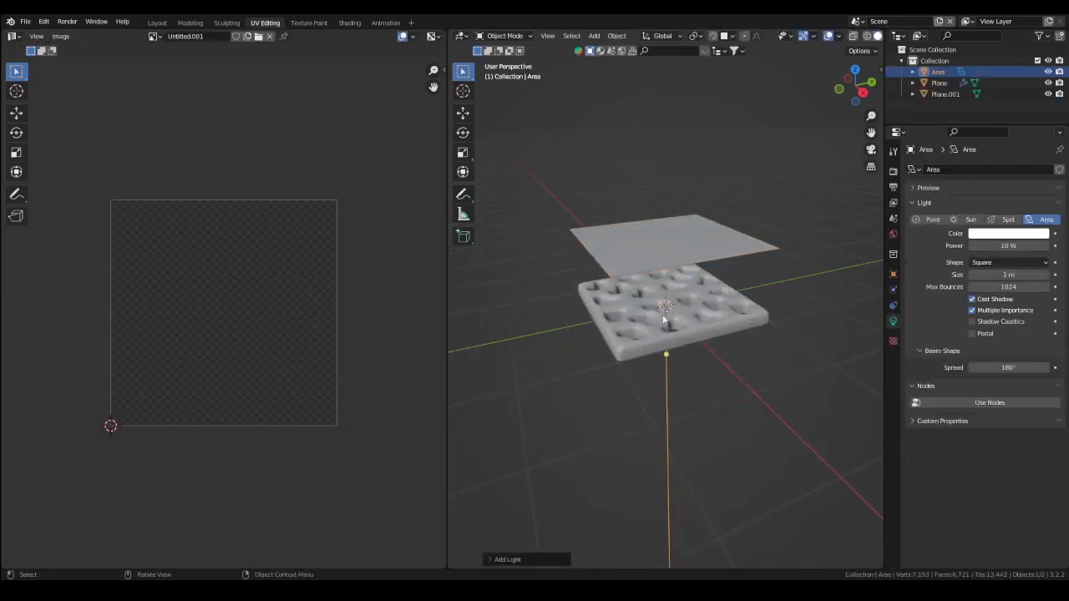
pyautogui.press('g')
pyautogui.press('z')
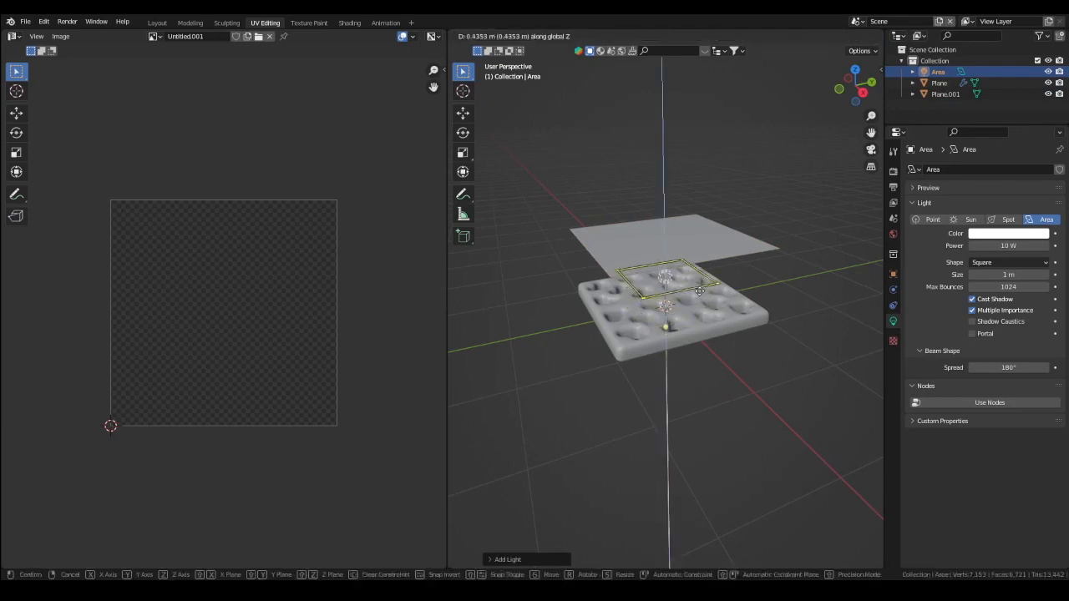
pyautogui.click(699, 290)
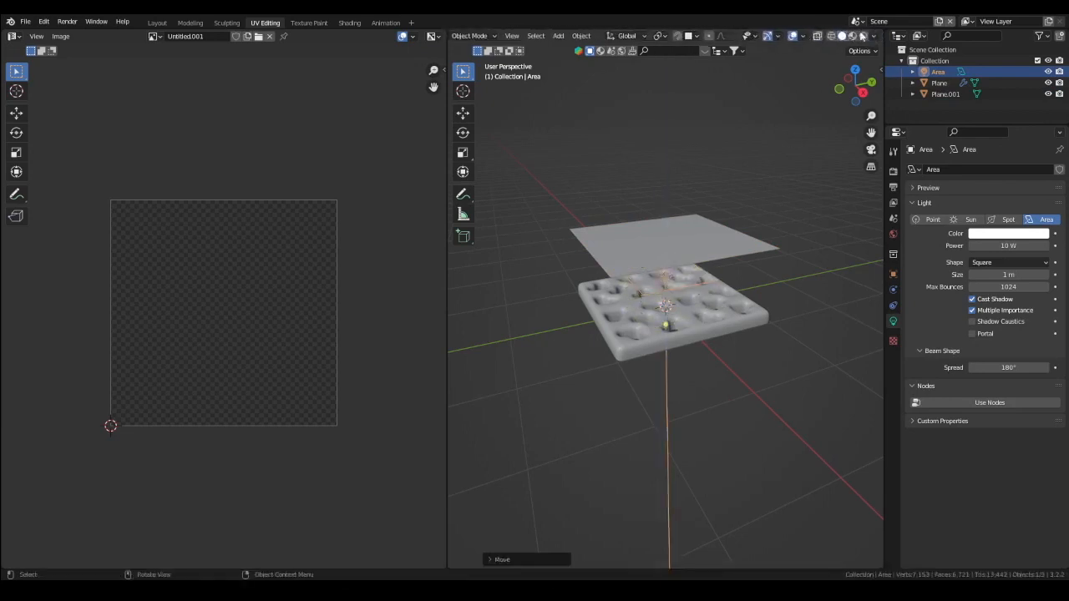
# - Show the viewport in Rendered shading, then enlarge the area light beyond the slab's outline and raise it slightly
pyautogui.click(862, 36)
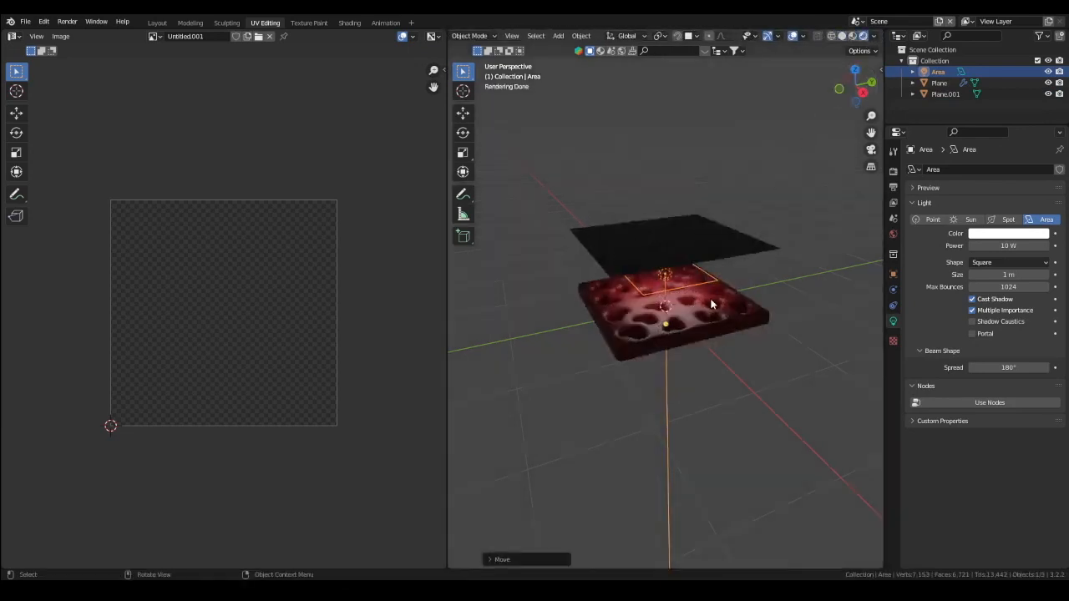
pyautogui.press('s')
pyautogui.click(688, 290)
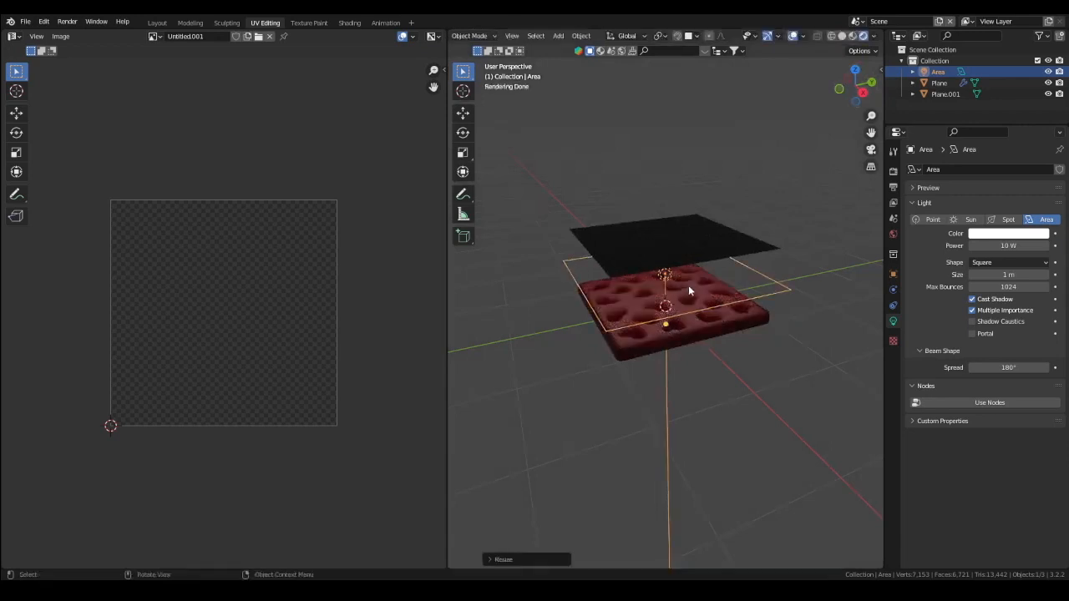
pyautogui.press('g')
pyautogui.press('z')
pyautogui.click(734, 314)
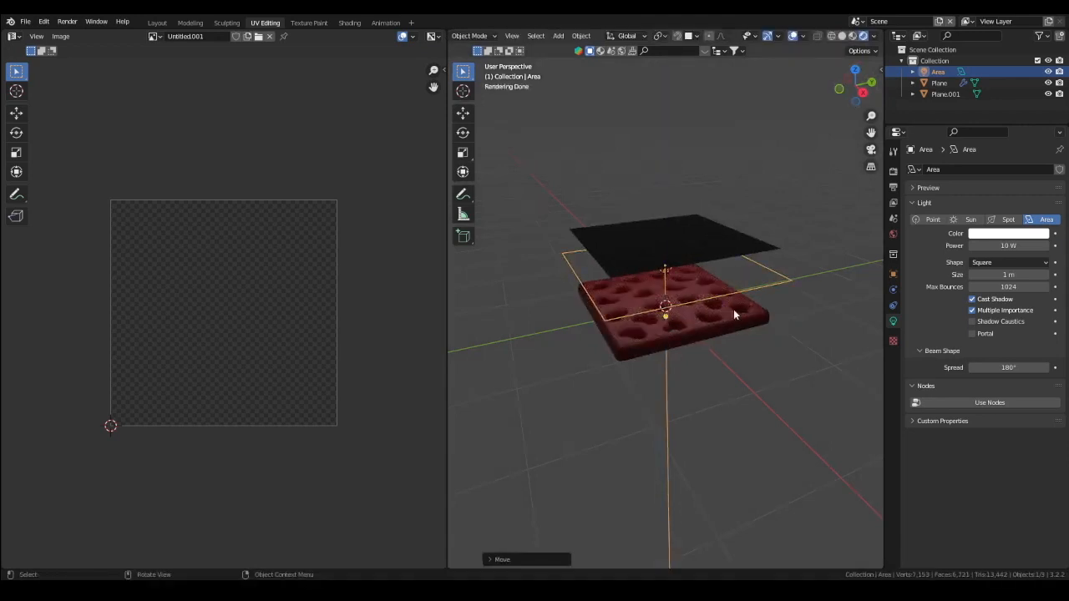
# - Make the slab's material glossier by setting Roughness to 0.000 and Metallic to 0.197
pyautogui.click(733, 315)
pyautogui.click(893, 367)
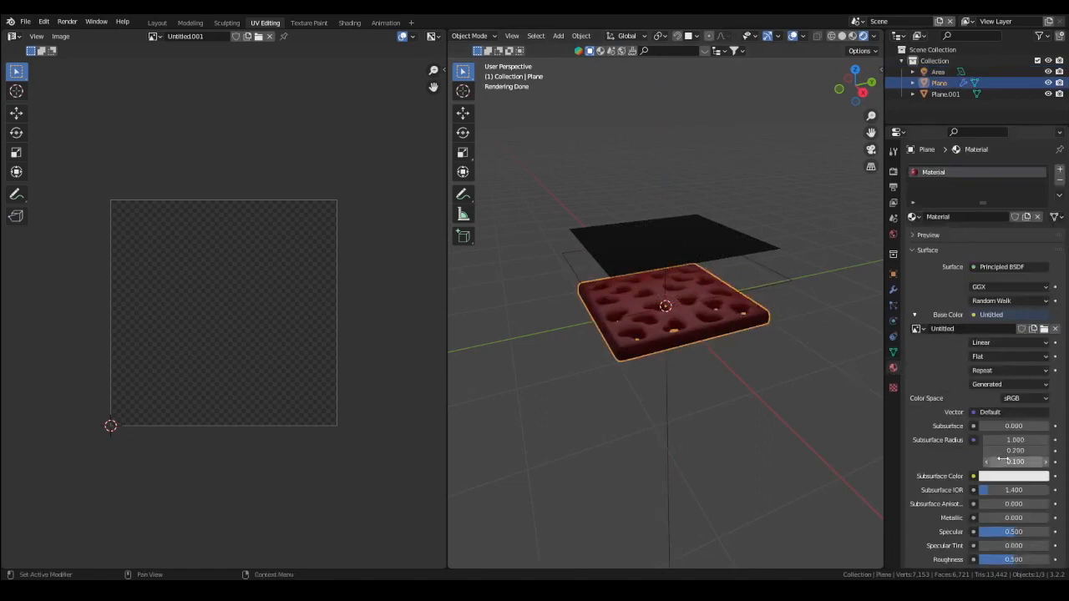
pyautogui.scroll(-5, 1001, 458)
pyautogui.moveTo(1012, 402); pyautogui.dragTo(977, 404)
pyautogui.scroll(2, 744, 370)
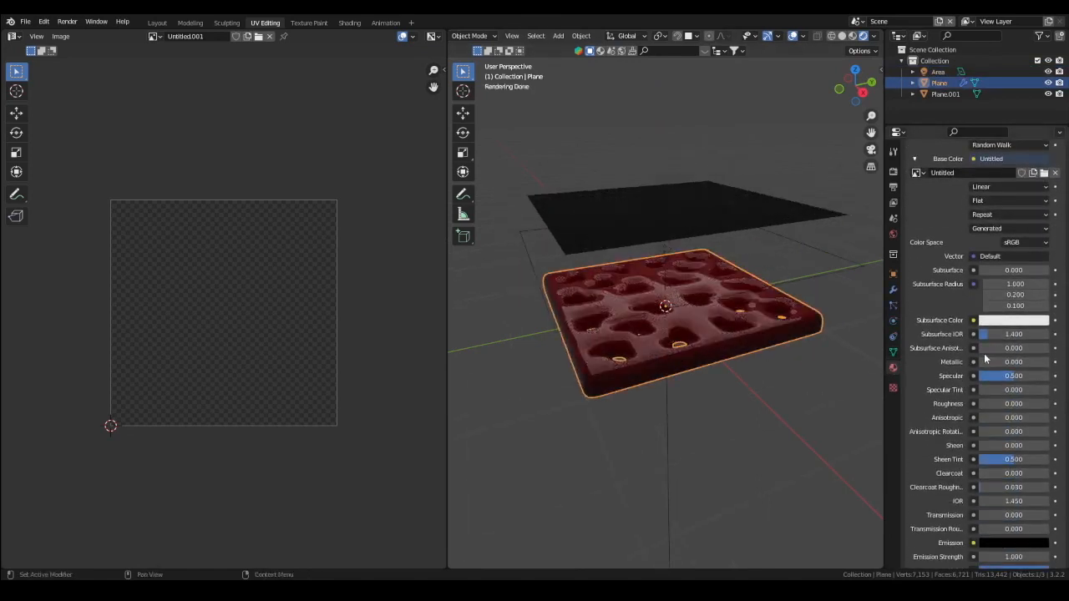
pyautogui.moveTo(985, 362); pyautogui.dragTo(997, 361)
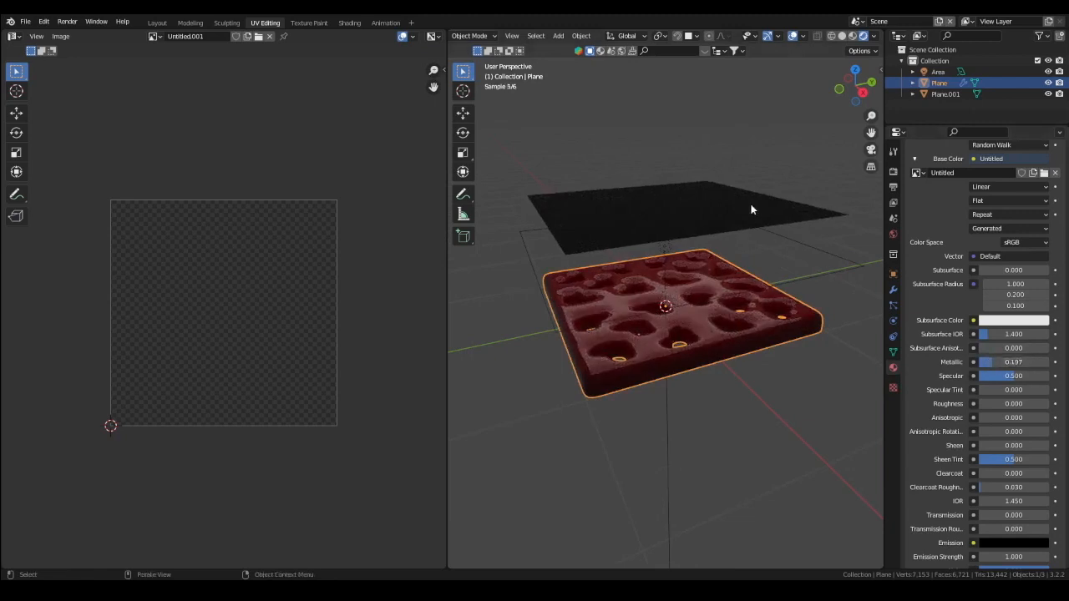
# - Bake the slab onto the upper plane's image with Selected to Active enabled and Clear Image disabled
pyautogui.click(751, 209)
pyautogui.click(793, 313)
pyautogui.click(893, 171)
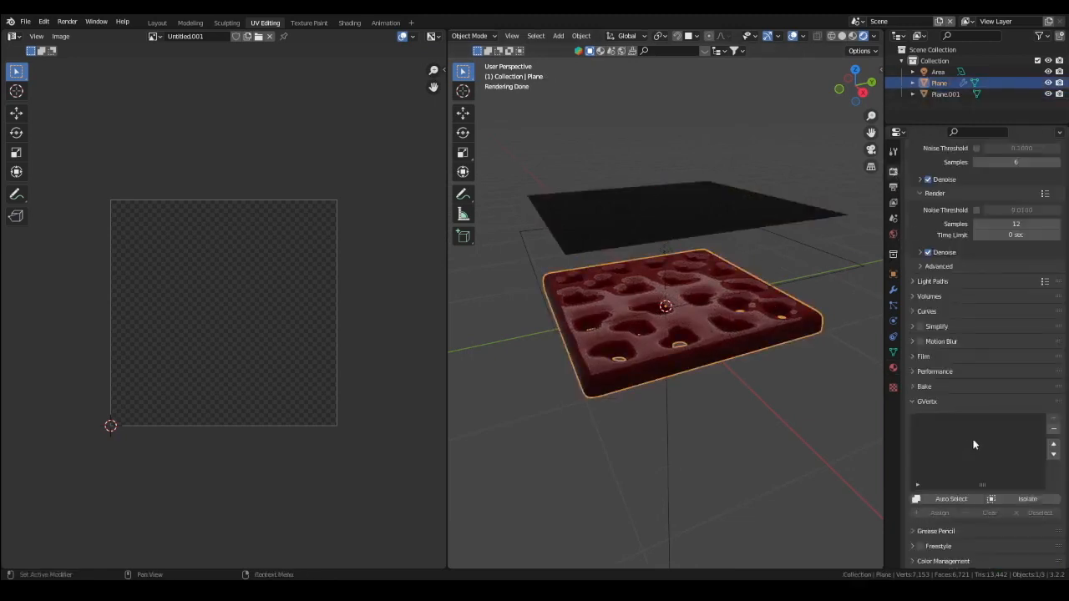
pyautogui.click(922, 387)
pyautogui.scroll(-6, 1002, 381)
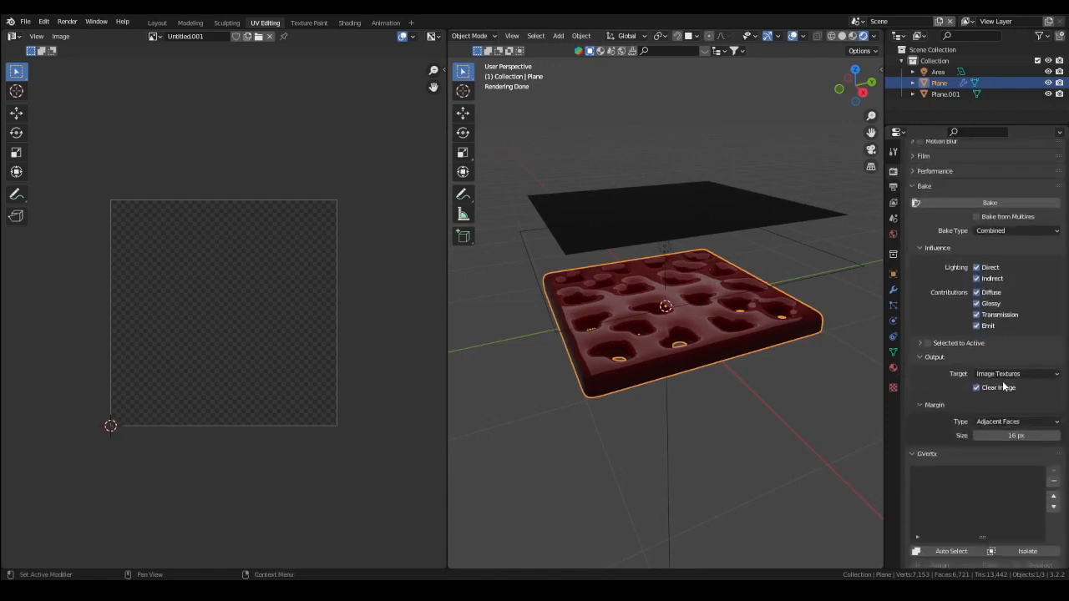
pyautogui.click(927, 344)
pyautogui.keyDown('shift'); pyautogui.click(766, 201); pyautogui.keyUp('shift')
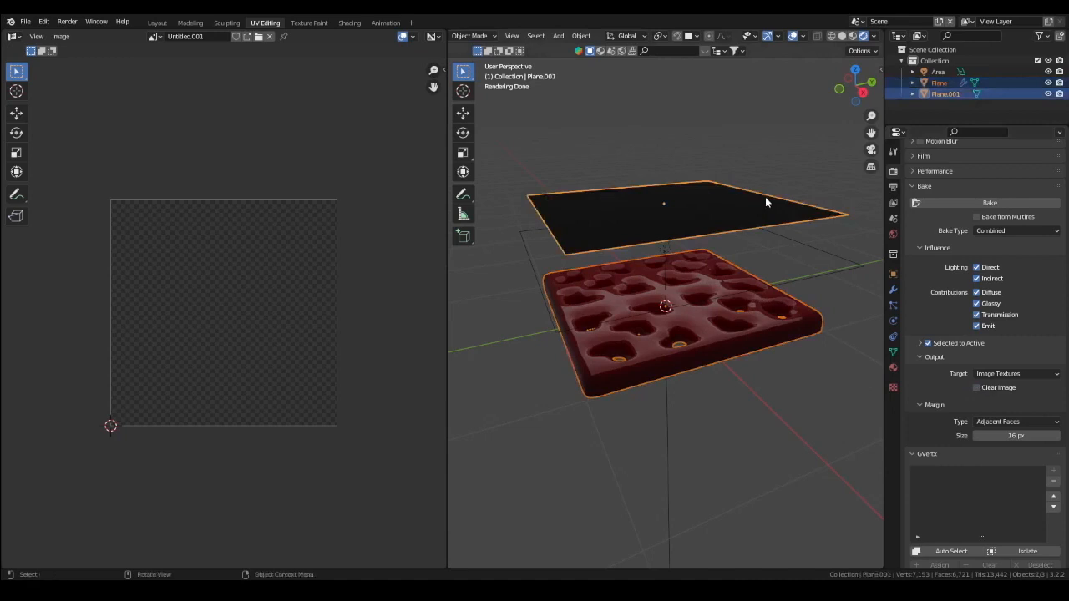
pyautogui.click(1003, 203)
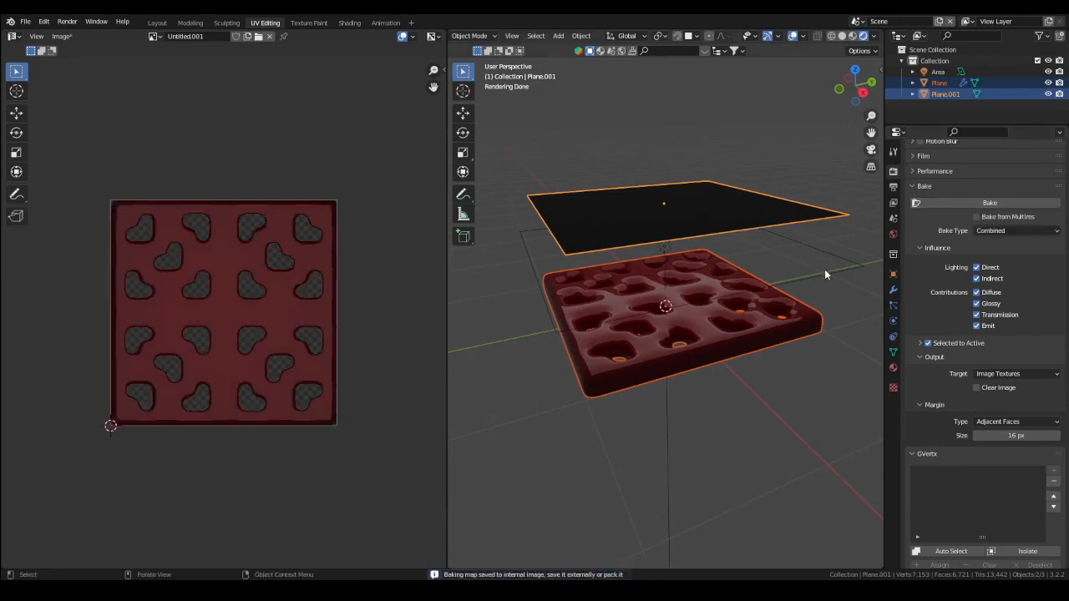
# - Increase the area light's power to about 23.5 W
pyautogui.click(789, 280)
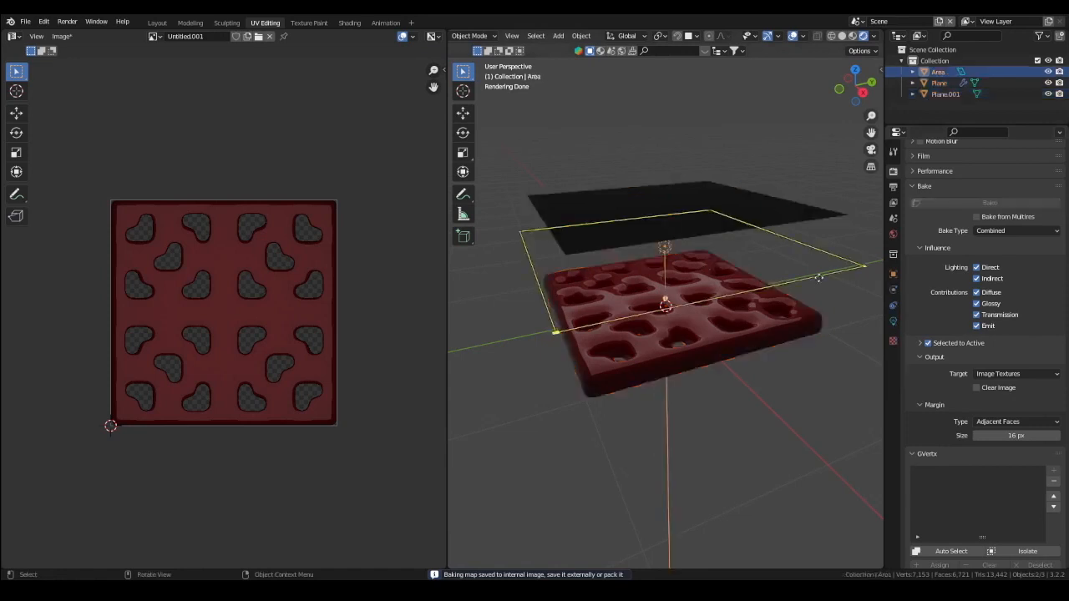
pyautogui.click(893, 321)
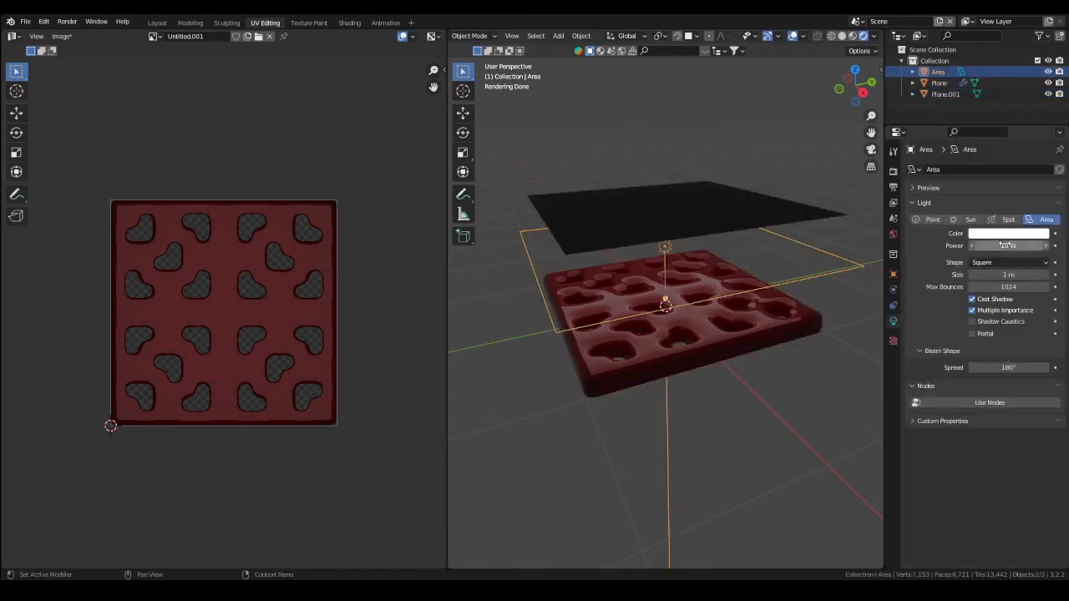
pyautogui.moveTo(1005, 245); pyautogui.dragTo(1035, 246)
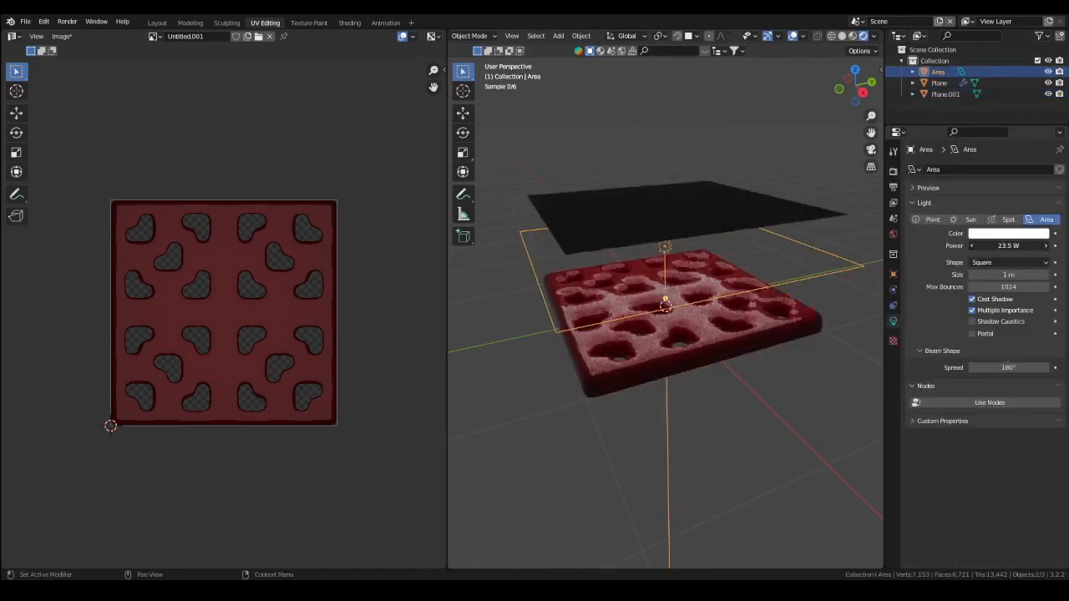
# - Select the slab with the upper plane as the active object and rebake the texture under the brighter light
pyautogui.click(803, 320)
pyautogui.keyDown('shift'); pyautogui.click(781, 206); pyautogui.keyUp('shift')
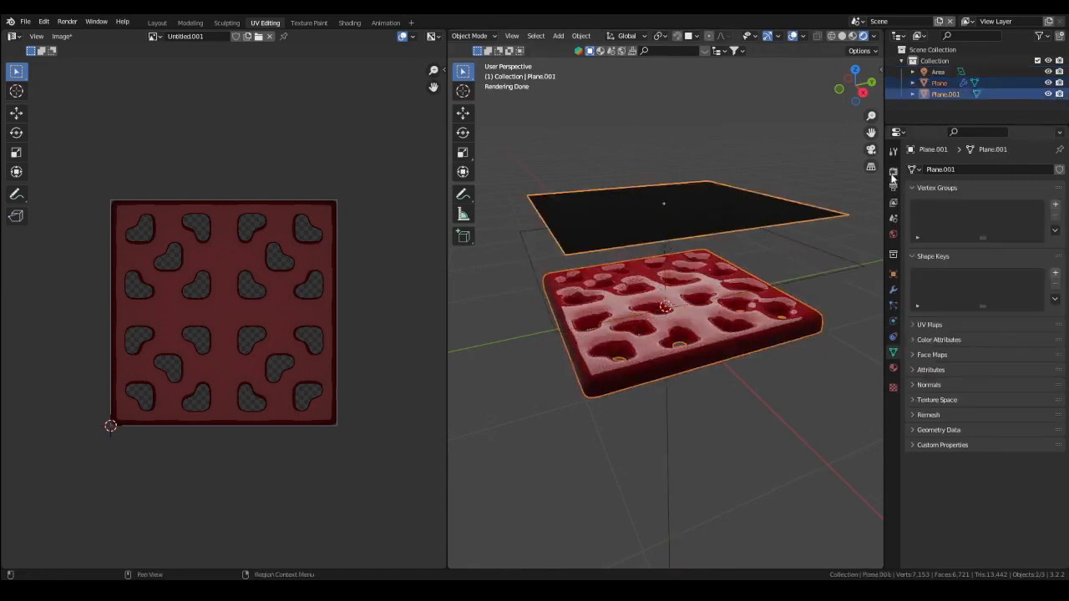
pyautogui.click(893, 173)
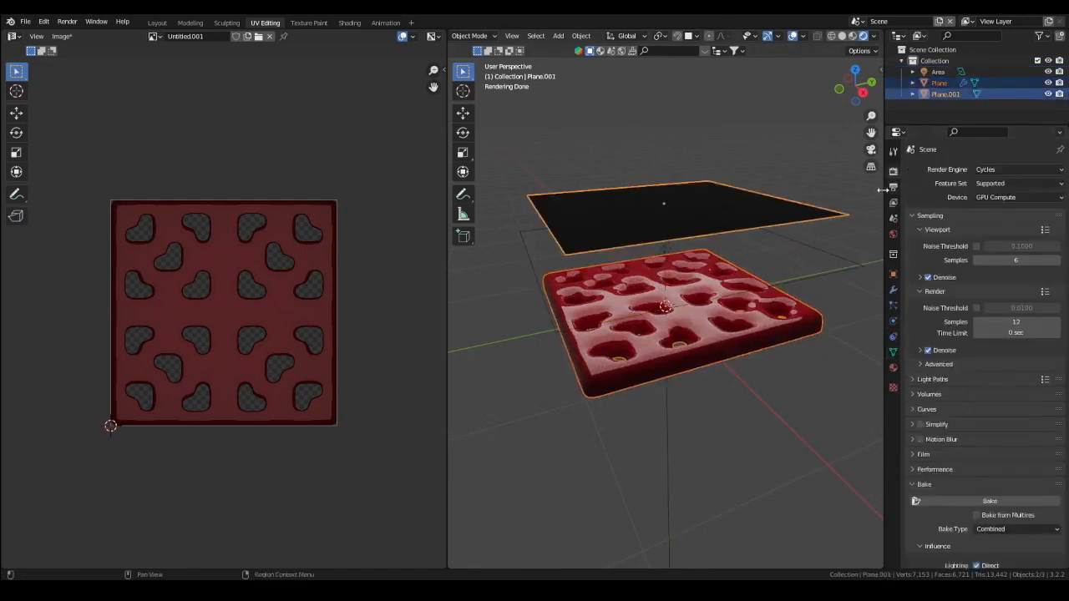
pyautogui.click(980, 502)
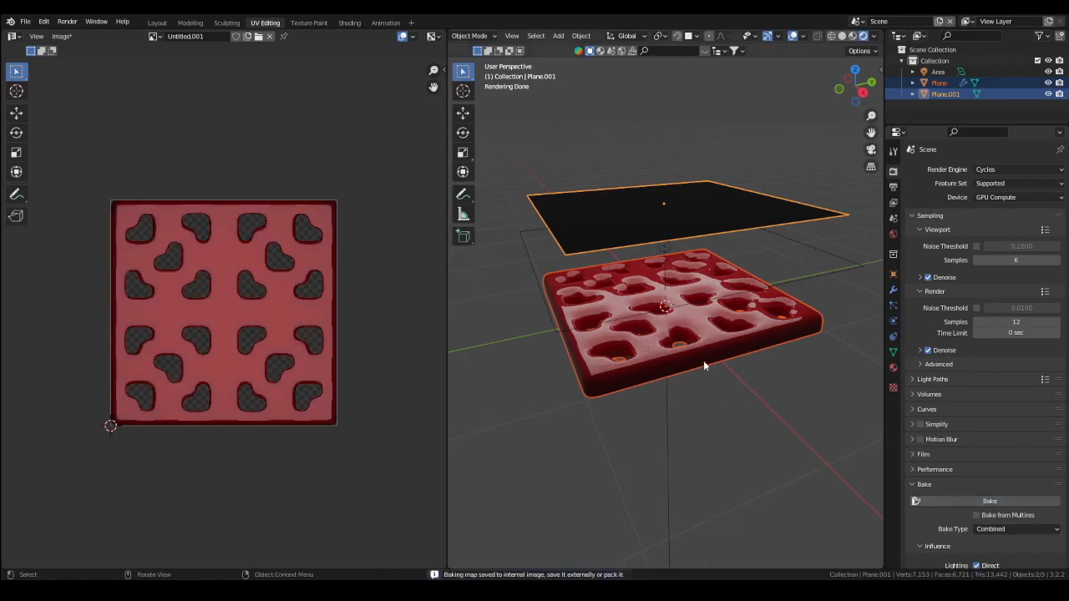
# - In front view, tilt the area light and move it along positive X so it shines diagonally onto the slab
pyautogui.press('KP_1')
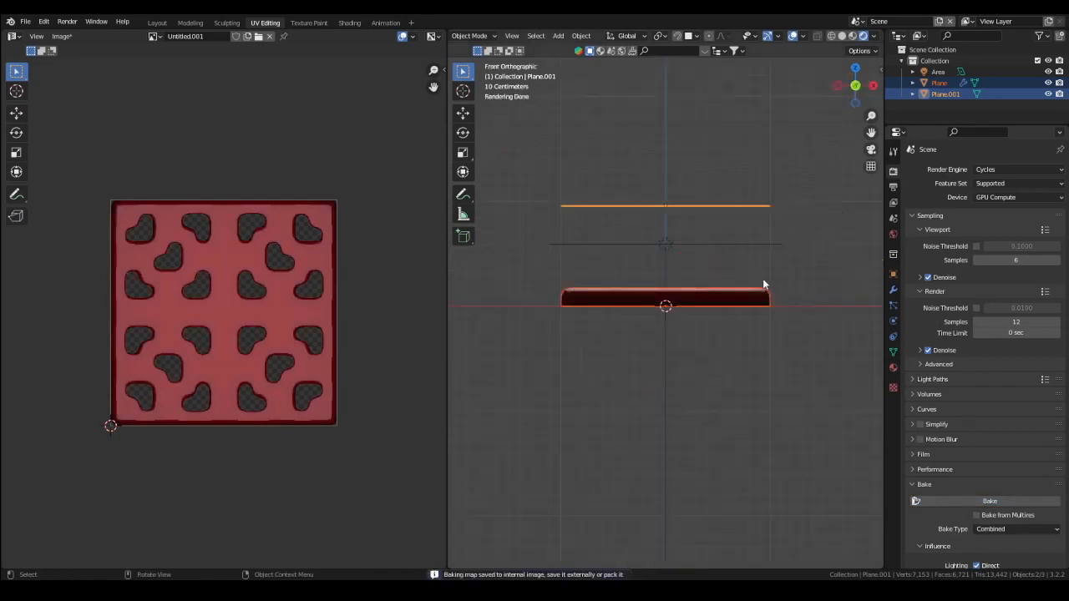
pyautogui.click(728, 246)
pyautogui.press('r')
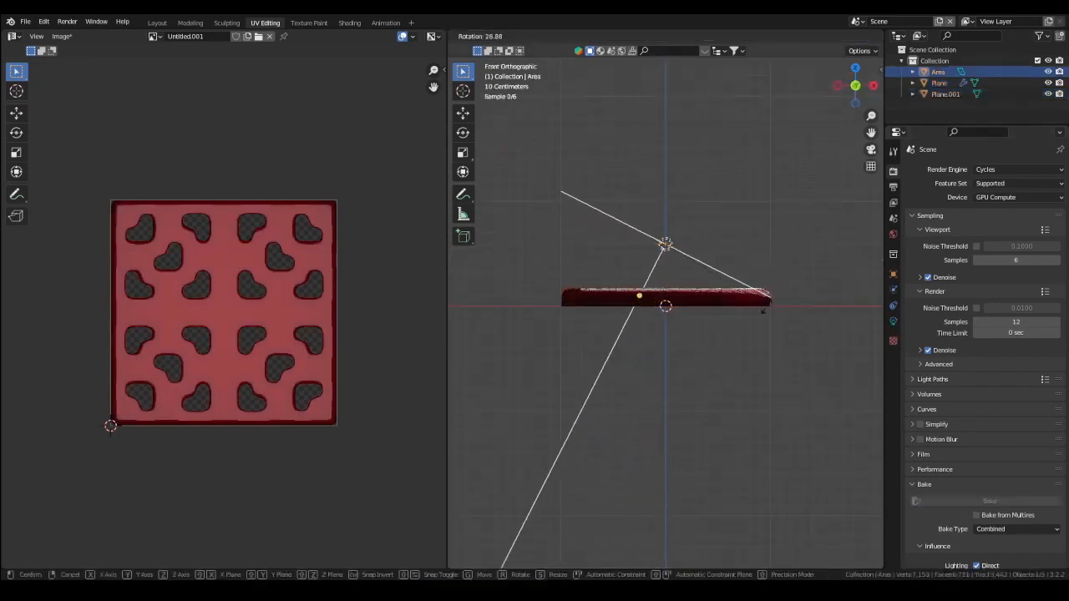
pyautogui.click(702, 279)
pyautogui.press('g')
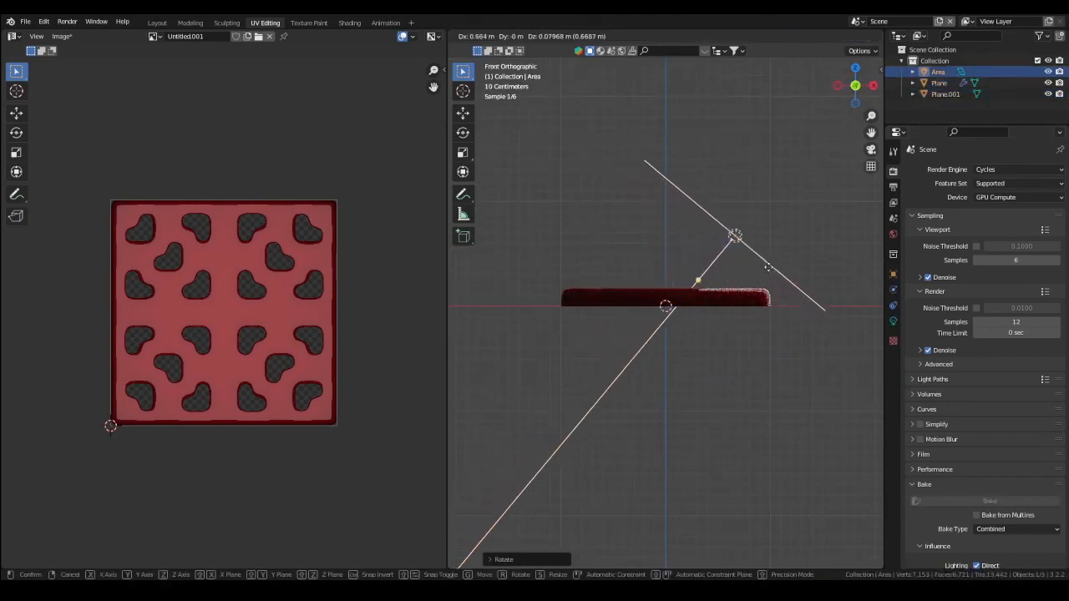
pyautogui.click(775, 246)
# - Select the slab with the upper plane active and start another Combined bake using the angled light
pyautogui.moveTo(775, 245); pyautogui.dragTo(742, 334, button='middle')
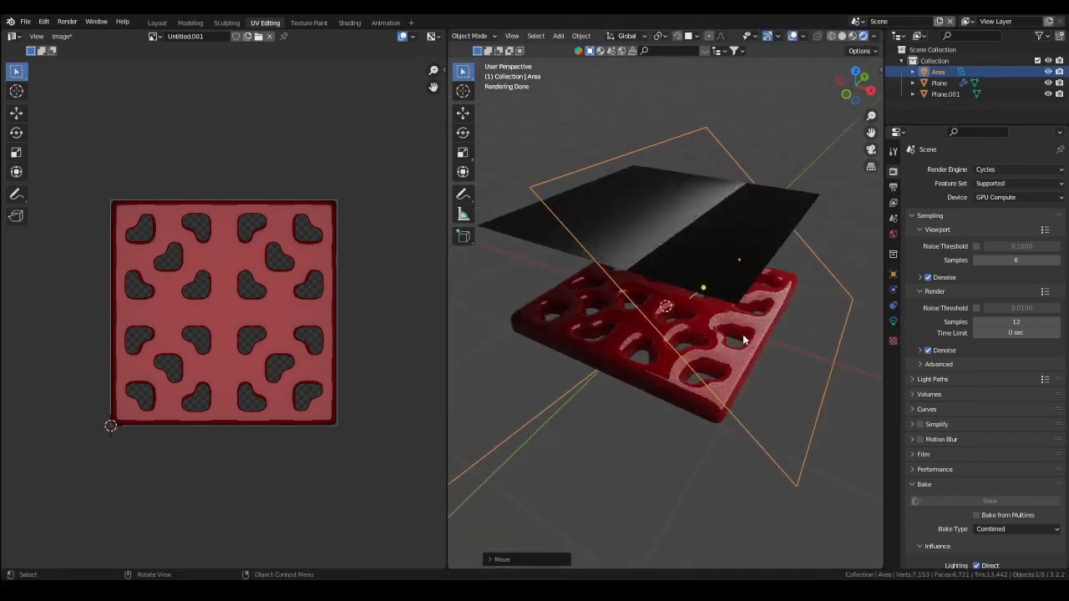
pyautogui.click(745, 340)
pyautogui.keyDown('shift'); pyautogui.click(543, 227); pyautogui.keyUp('shift')
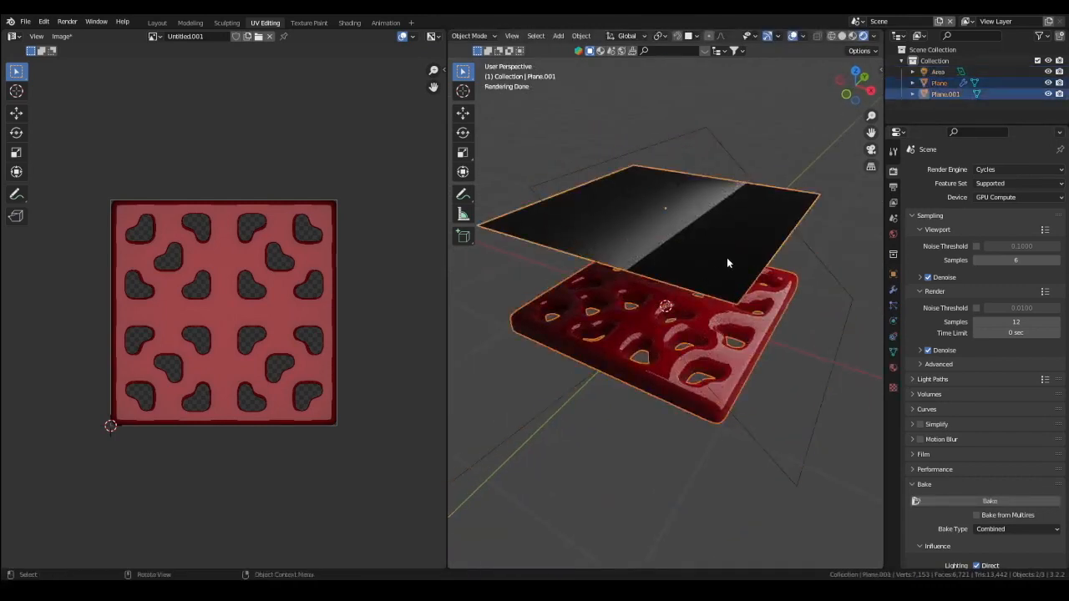
pyautogui.scroll(-3, 940, 366)
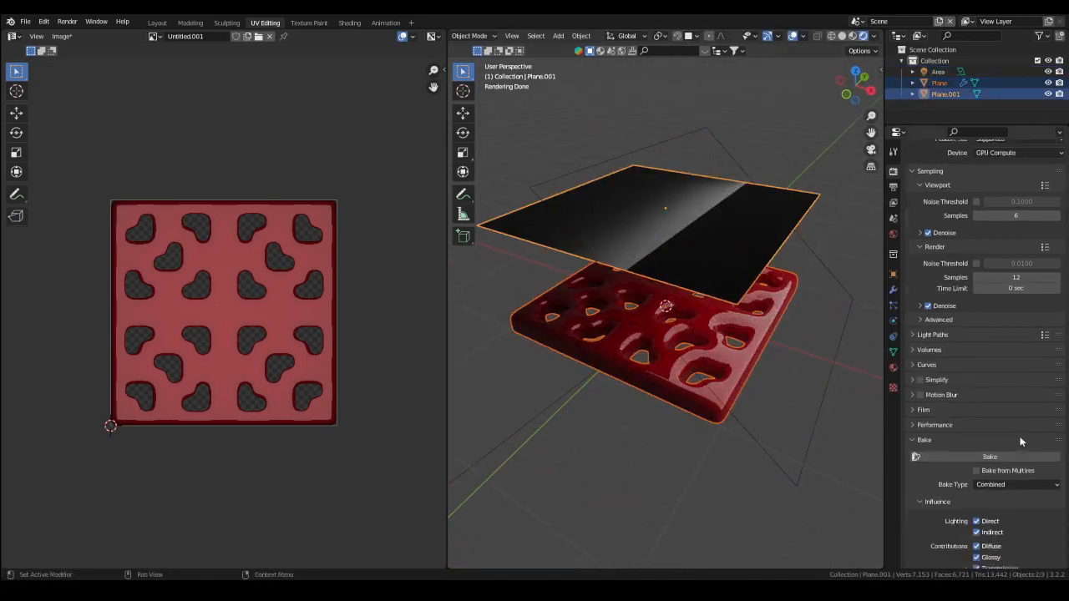
pyautogui.click(1019, 412)
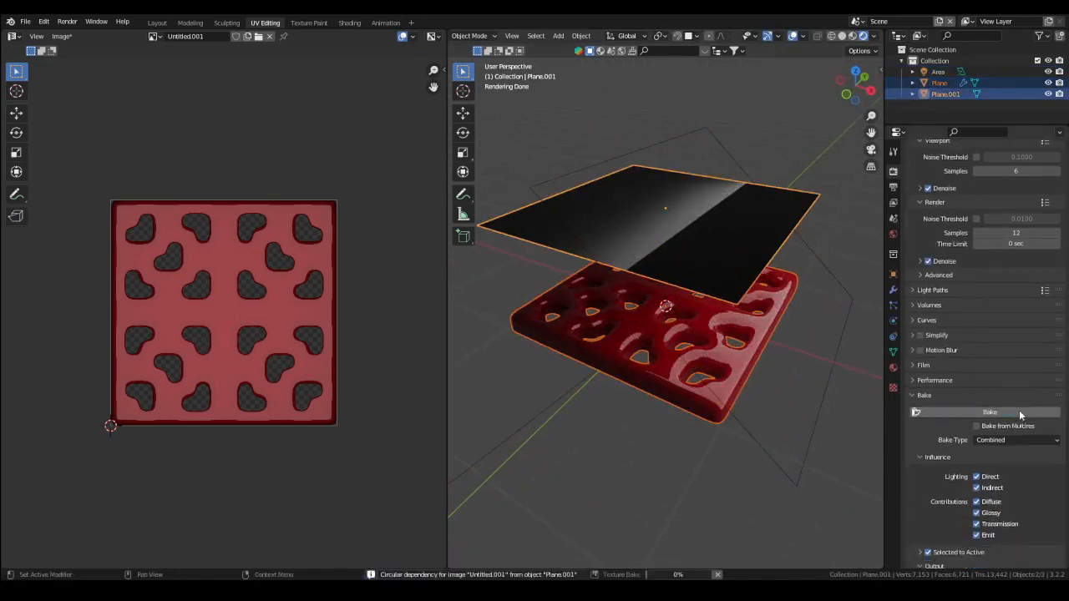